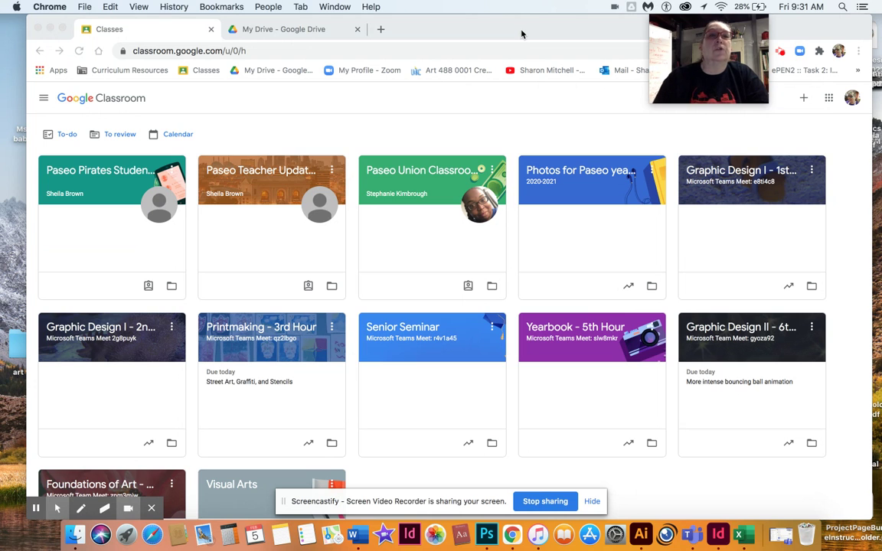
Browse the Google apps list from Classroom and open Google Drive.
left_click_drag(530, 32, 514, 33)
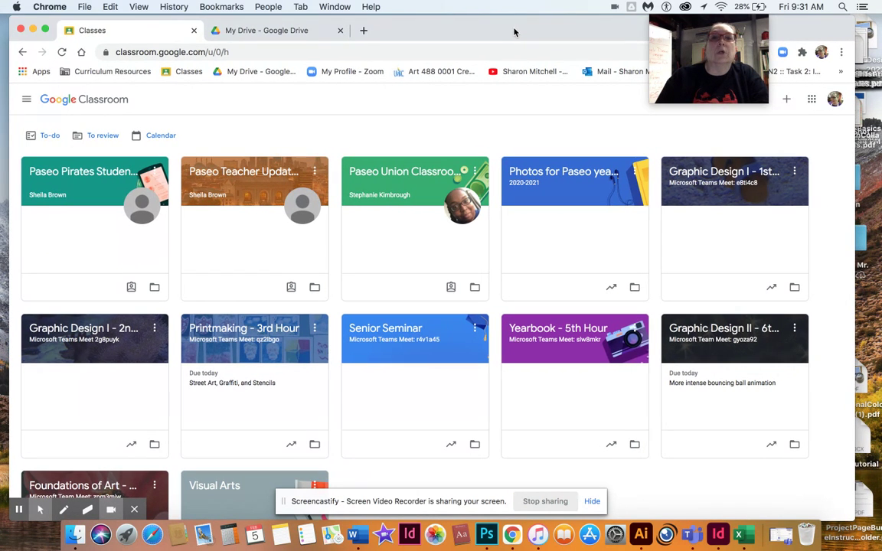
left_click(812, 103)
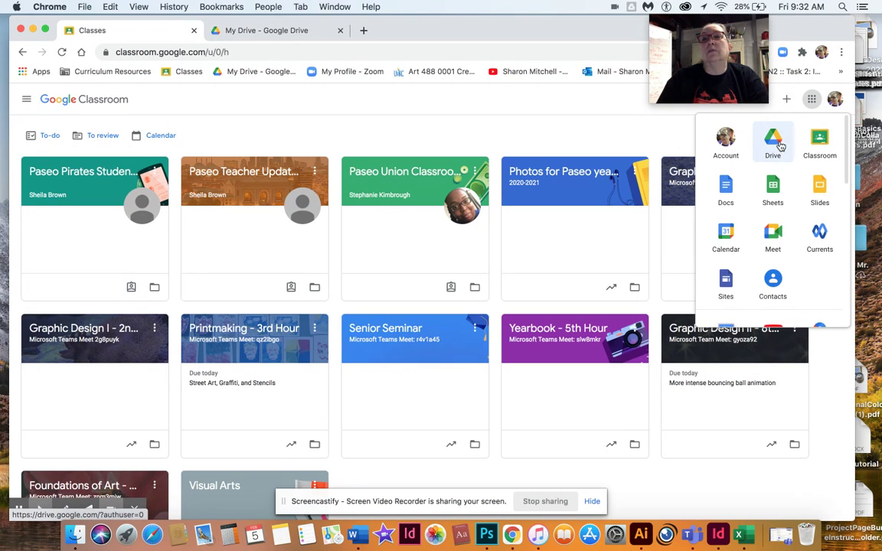
scroll(772, 235, "down", 5)
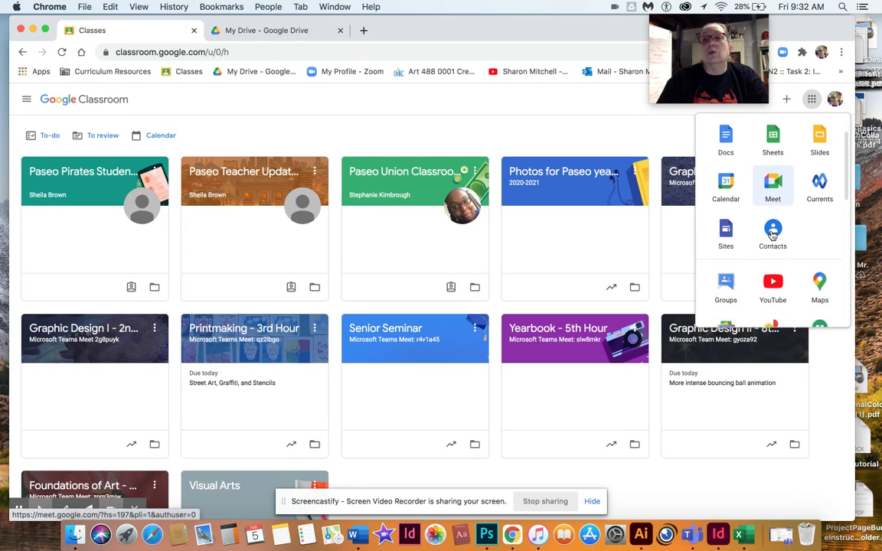
scroll(773, 235, "down", 4)
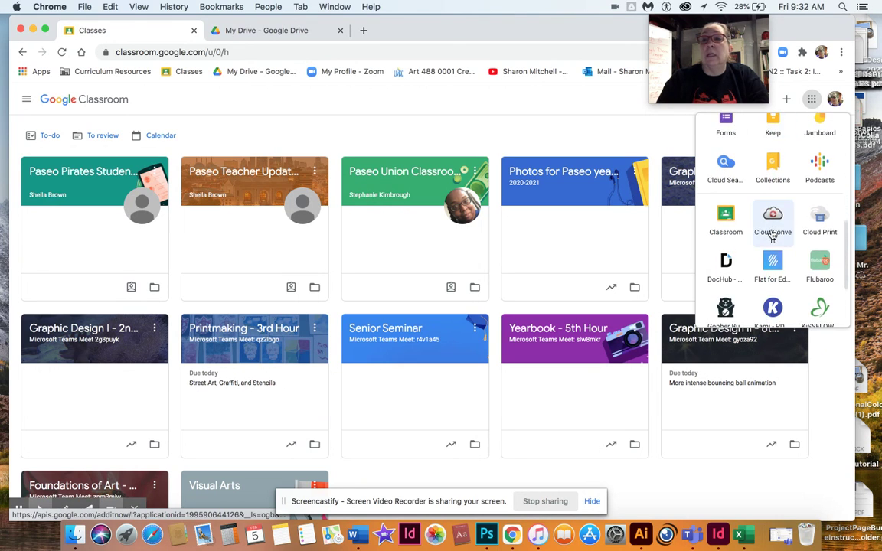
scroll(772, 235, "down", 3)
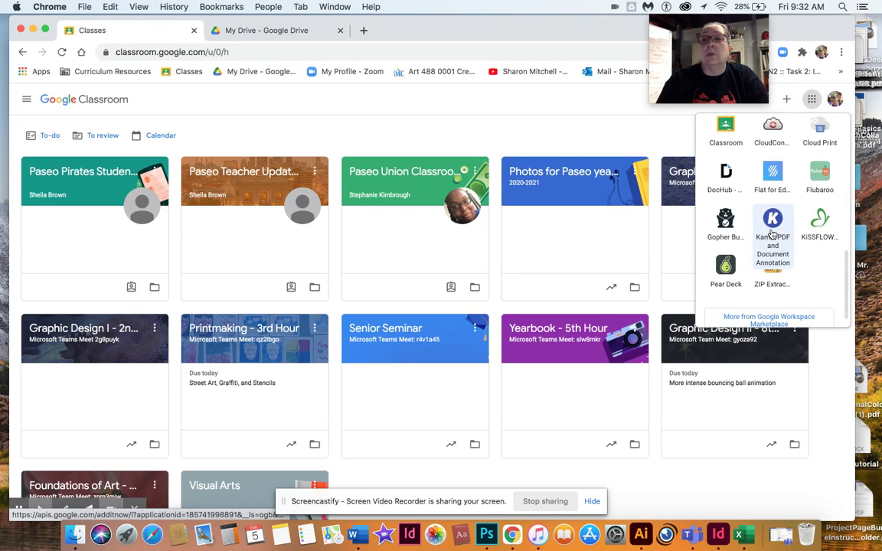
scroll(773, 233, "up", 4)
scroll(772, 234, "up", 4)
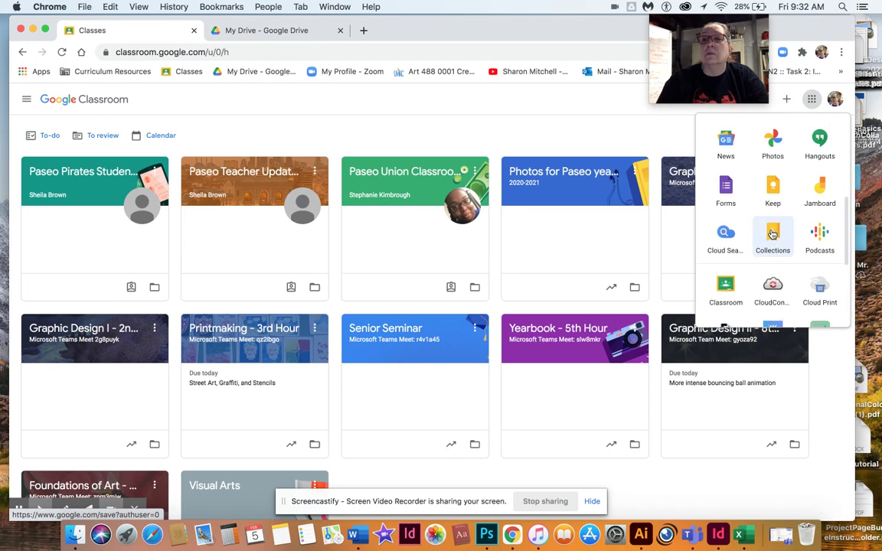
scroll(772, 235, "up", 4)
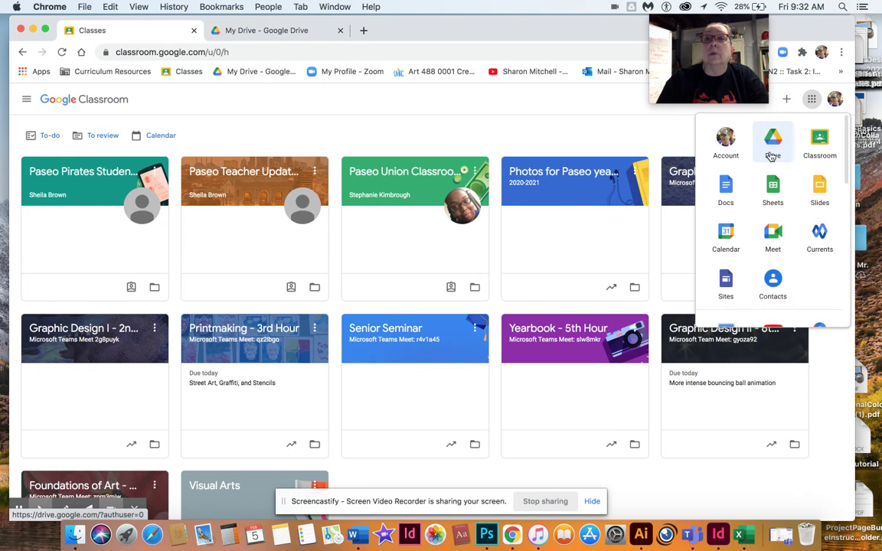
left_click(774, 136)
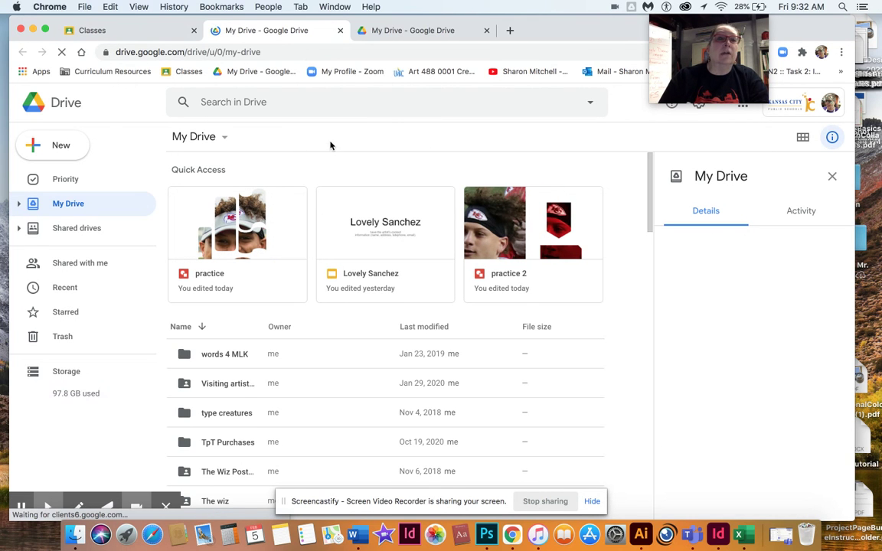
Create a new blank Google Drawings file from Drive's New > More menu.
left_click(60, 147)
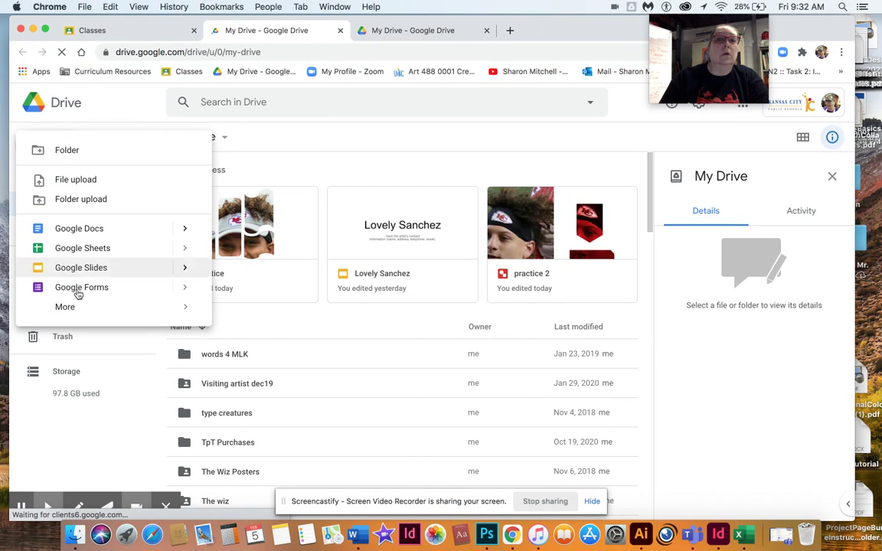
mouse_move(75, 311)
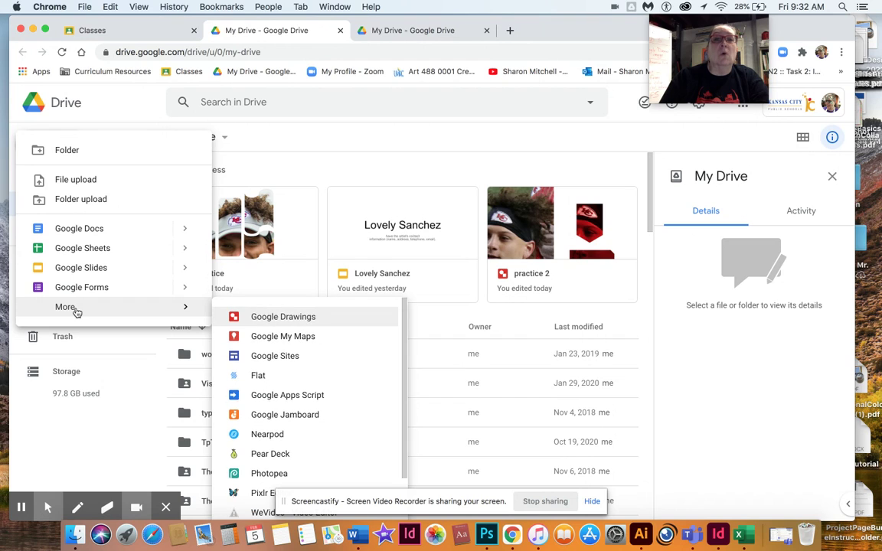
left_click(296, 320)
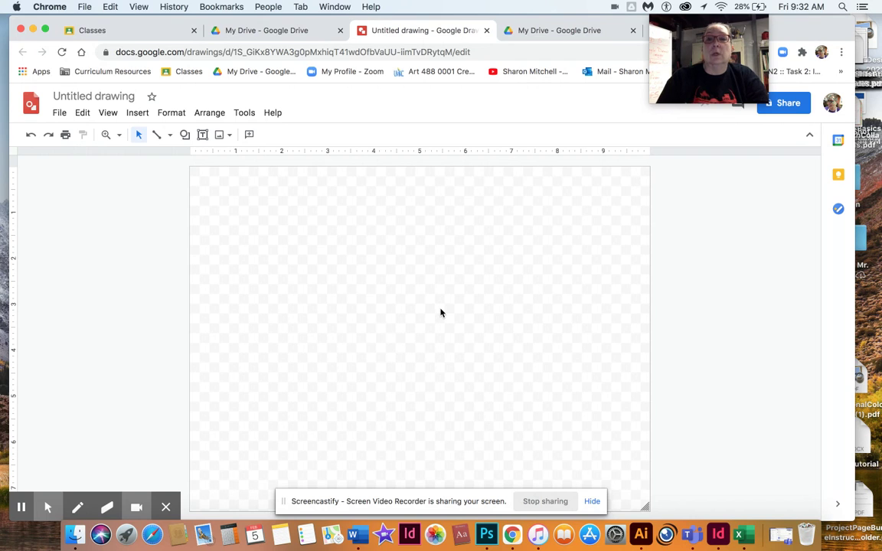
Rename the drawing to 'practice' and look through the Insert > Image options.
left_click(133, 98)
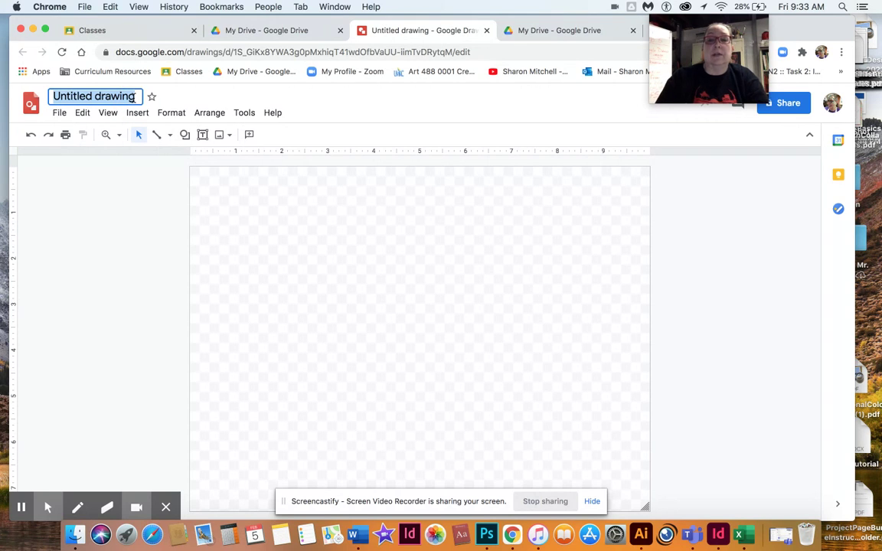
type("practice")
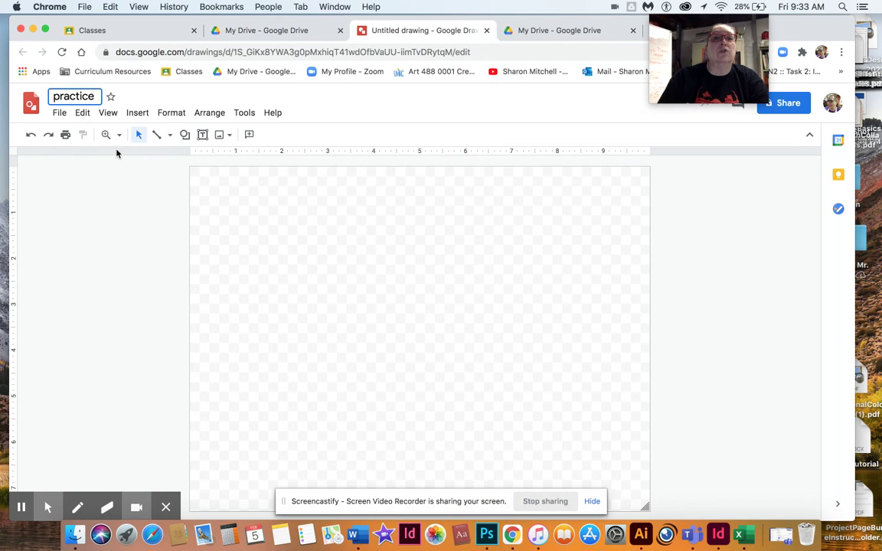
left_click(138, 112)
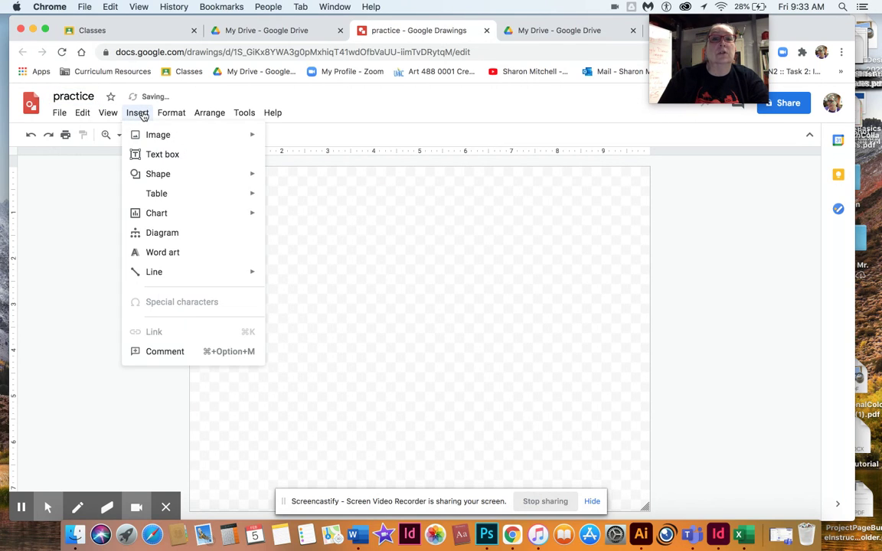
mouse_move(153, 135)
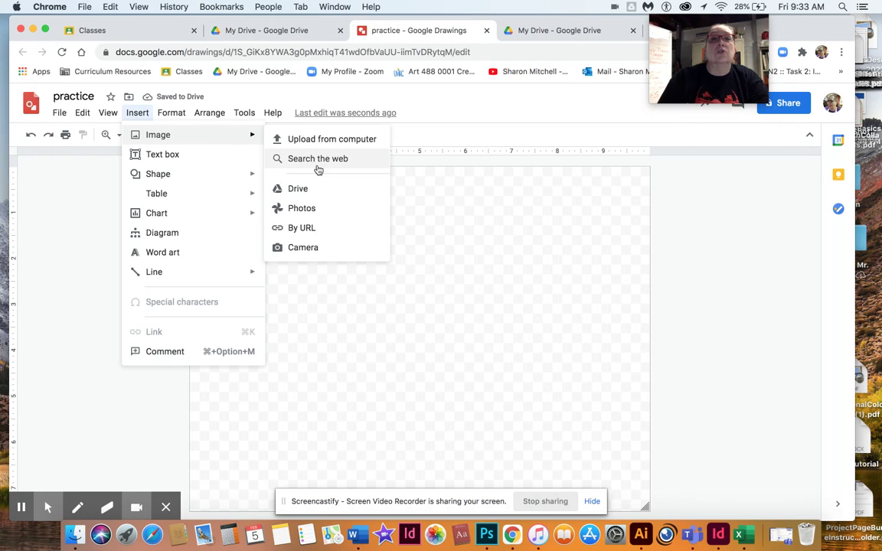
left_click(69, 217)
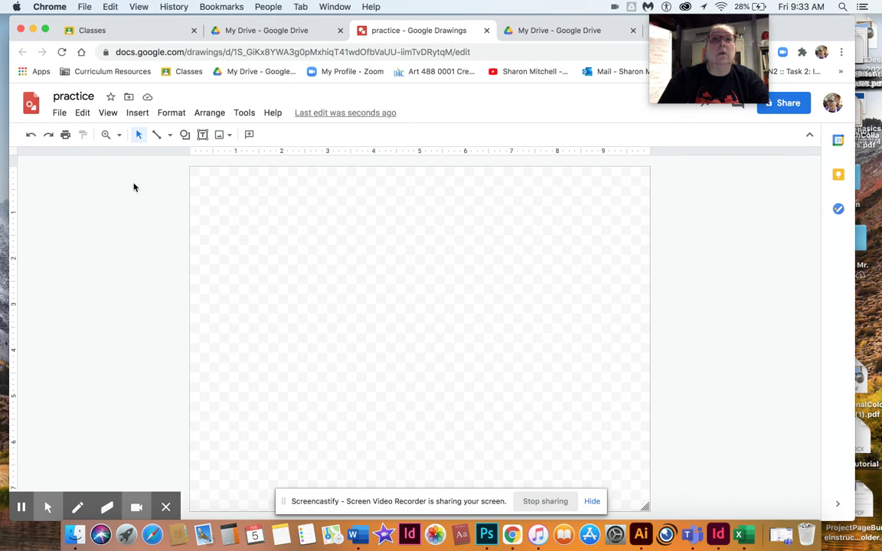
left_click(229, 135)
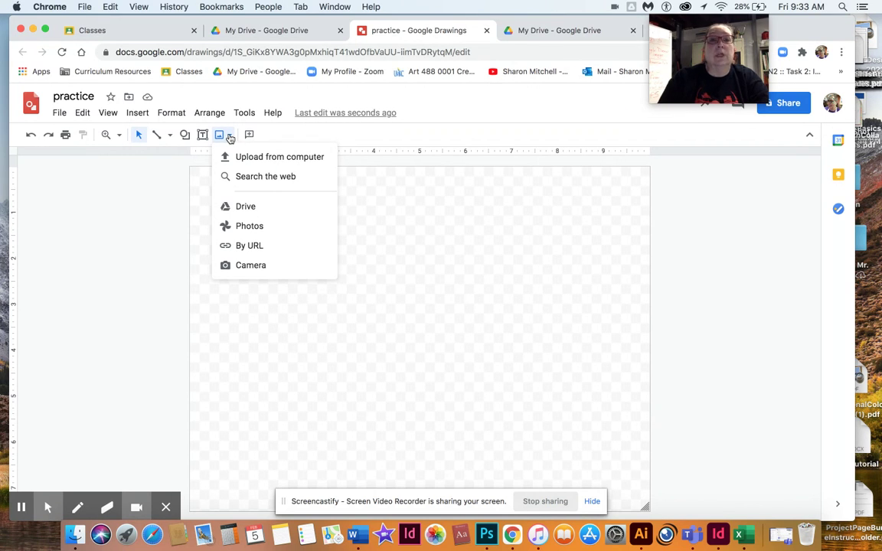
Search web images for the person's name and insert the grey plaid suit photo.
left_click(232, 177)
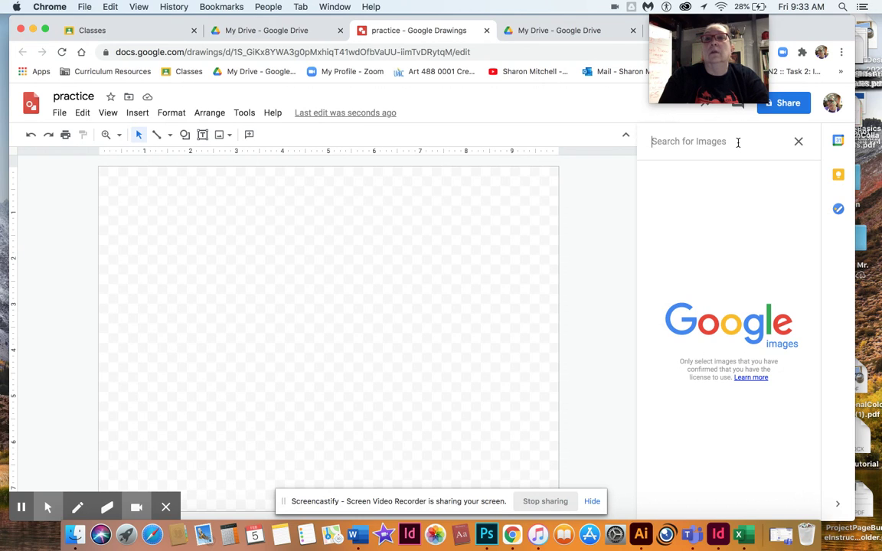
type("Miche")
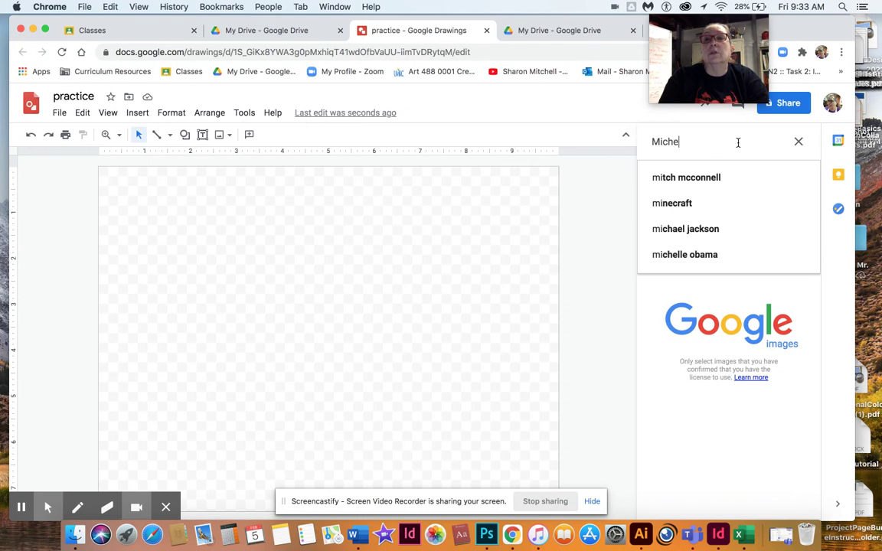
type("al")
key("BackSpace")
type("a")
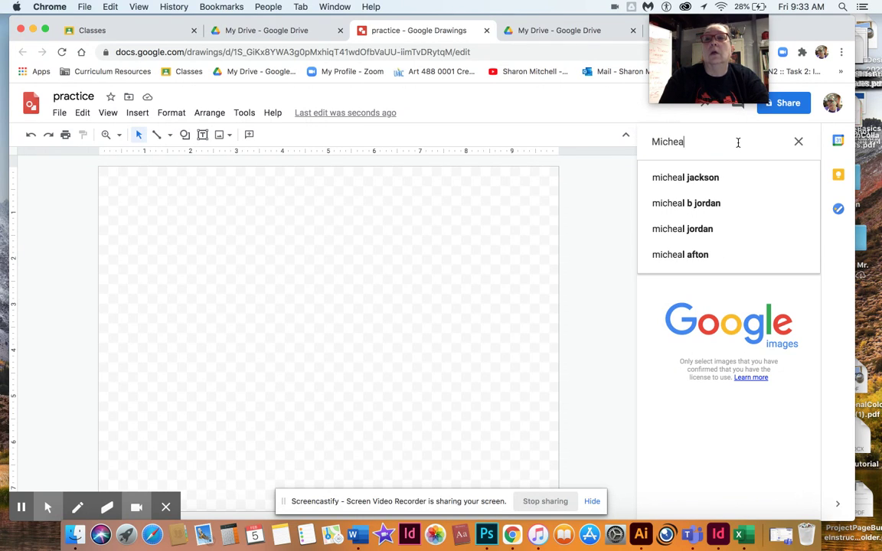
type("l Jordan")
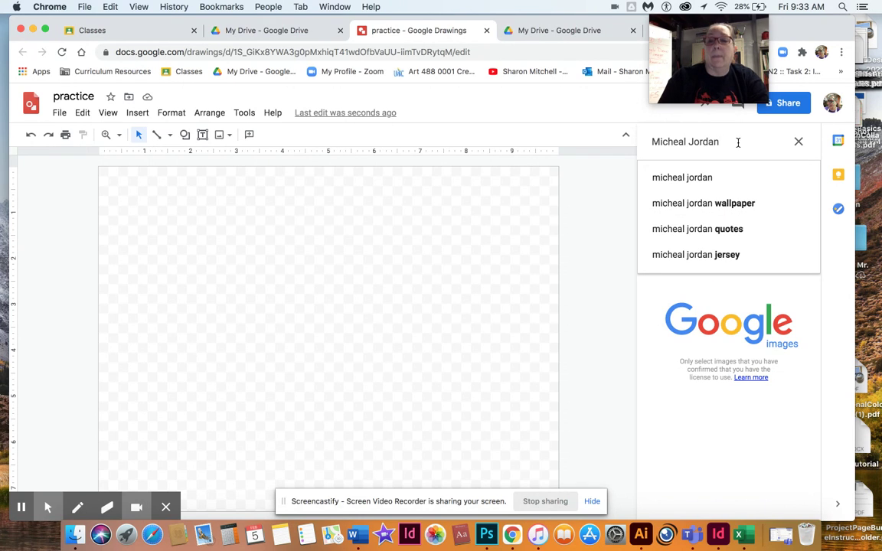
key("Return")
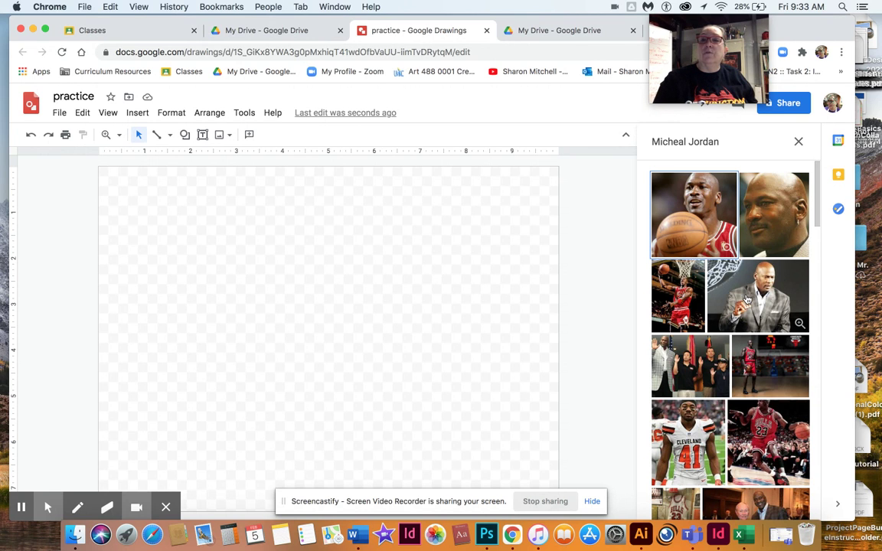
scroll(748, 298, "down", 2)
scroll(748, 298, "up", 2)
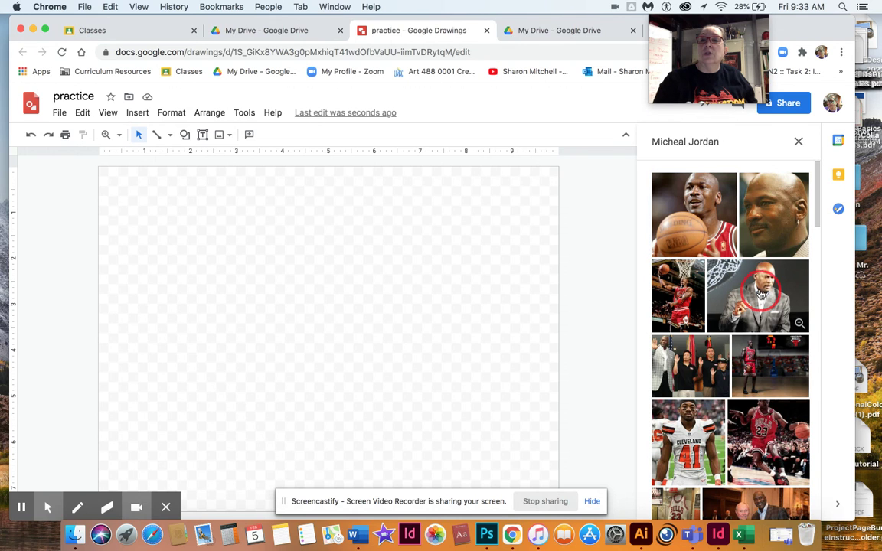
left_click(760, 296)
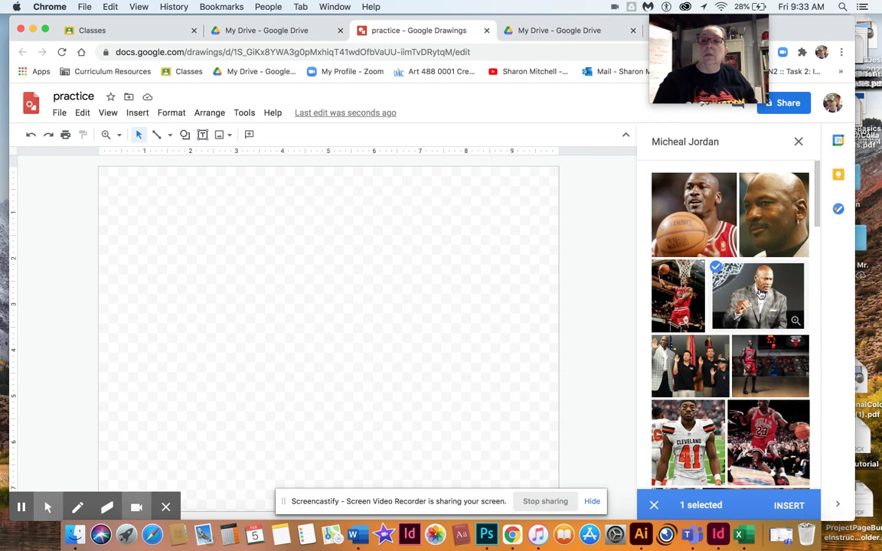
left_click(788, 506)
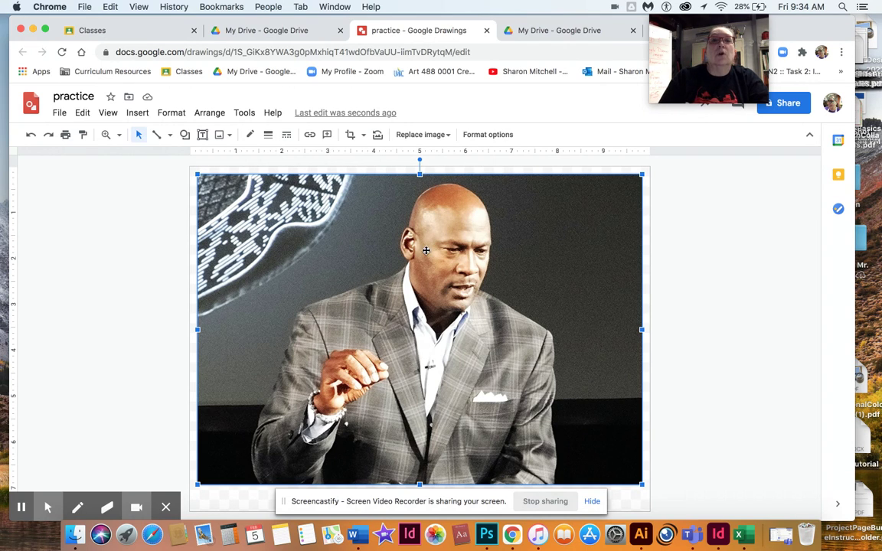
Crop the photo's left, right and lower parts away, leaving just the face.
left_click(350, 137)
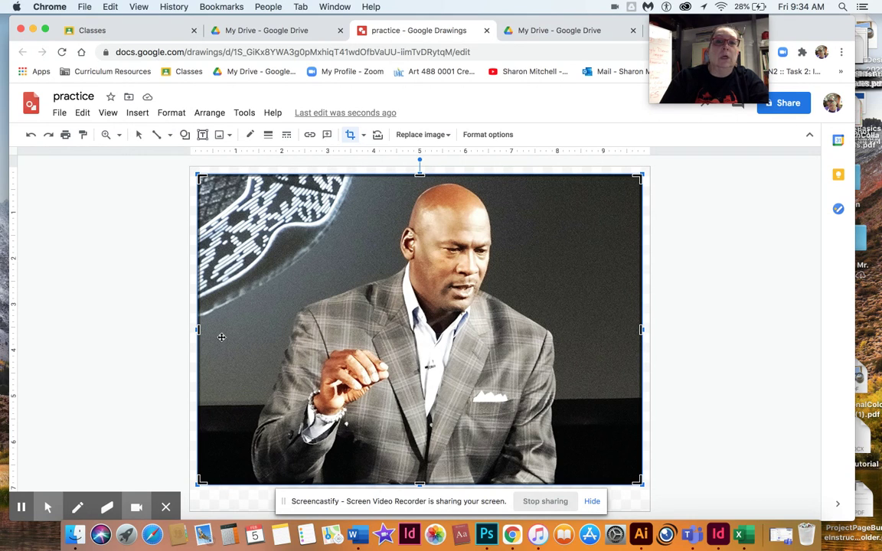
left_click_drag(198, 329, 374, 329)
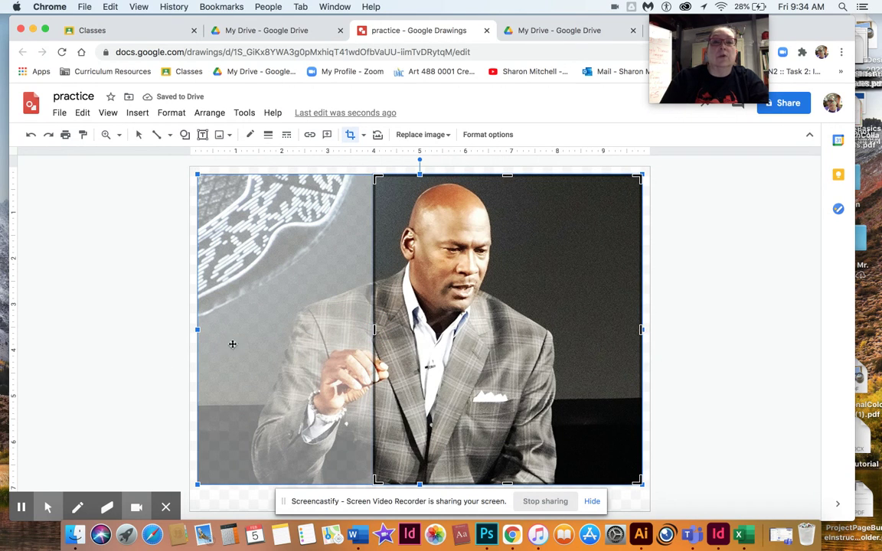
mouse_move(642, 329)
left_mouse_down()
mouse_move(518, 325)
mouse_move(515, 337)
left_mouse_up()
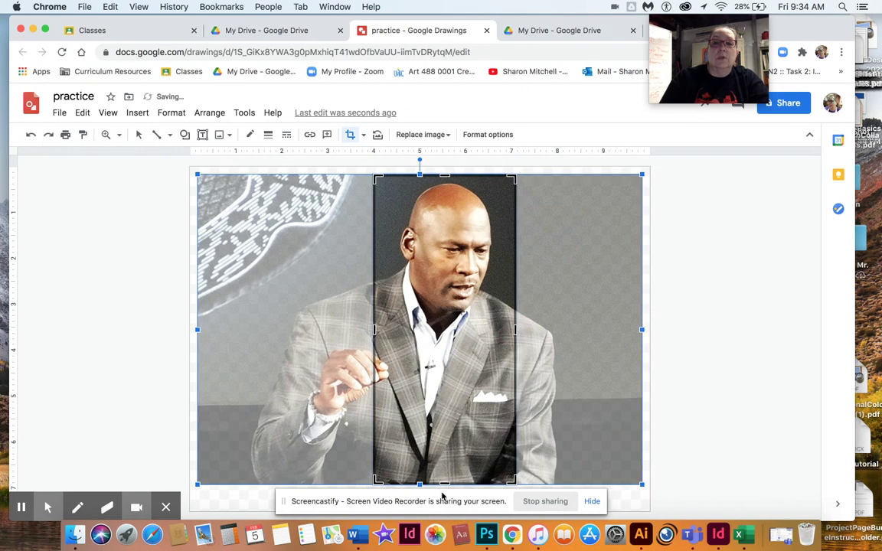
left_click_drag(444, 484, 450, 342)
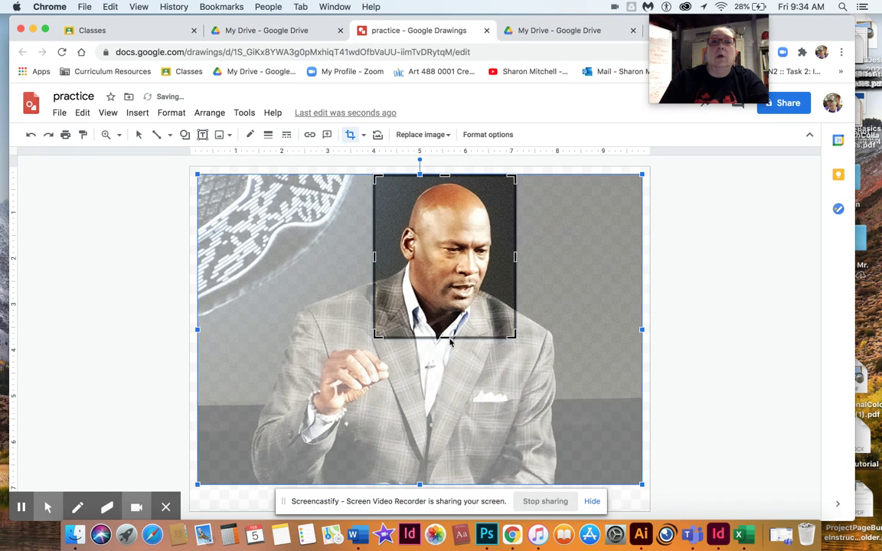
double_click(471, 294)
Move the cropped face left and enlarge it to fill the page height.
left_click_drag(472, 294, 356, 291)
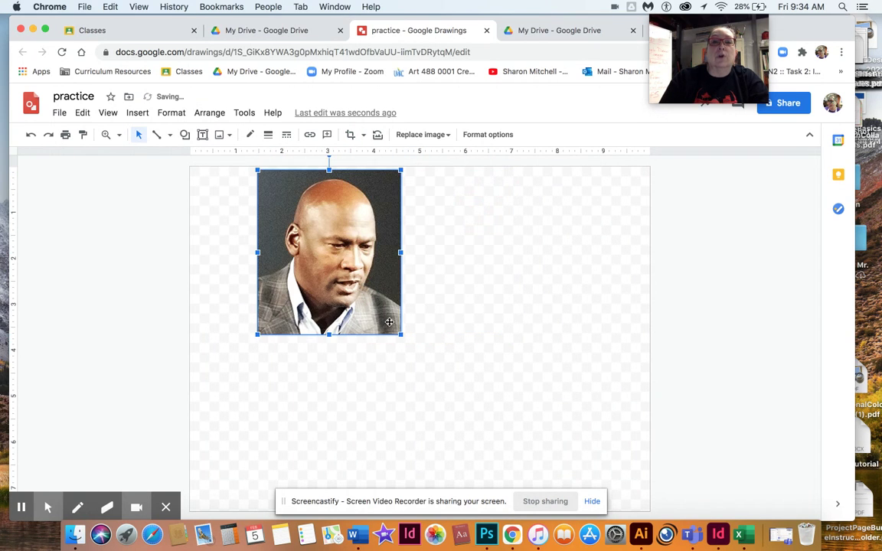
left_click_drag(400, 334, 553, 439)
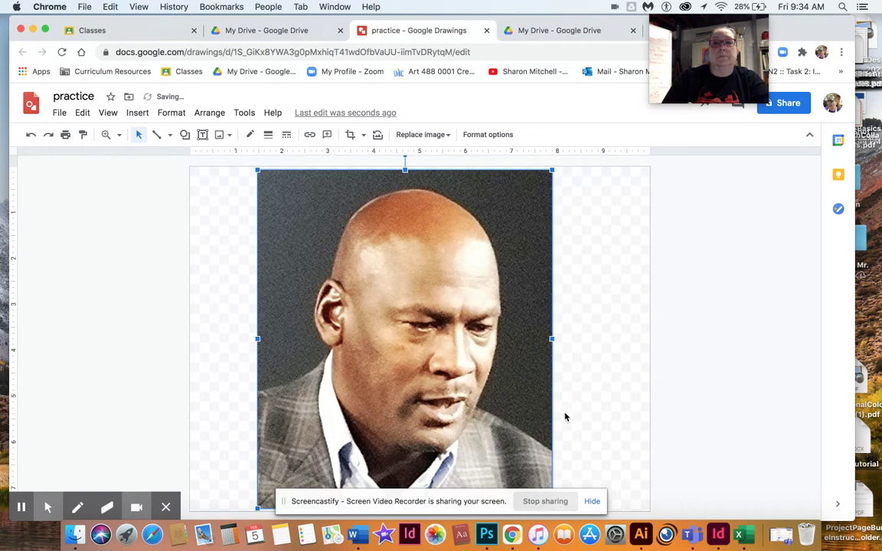
left_click(610, 272)
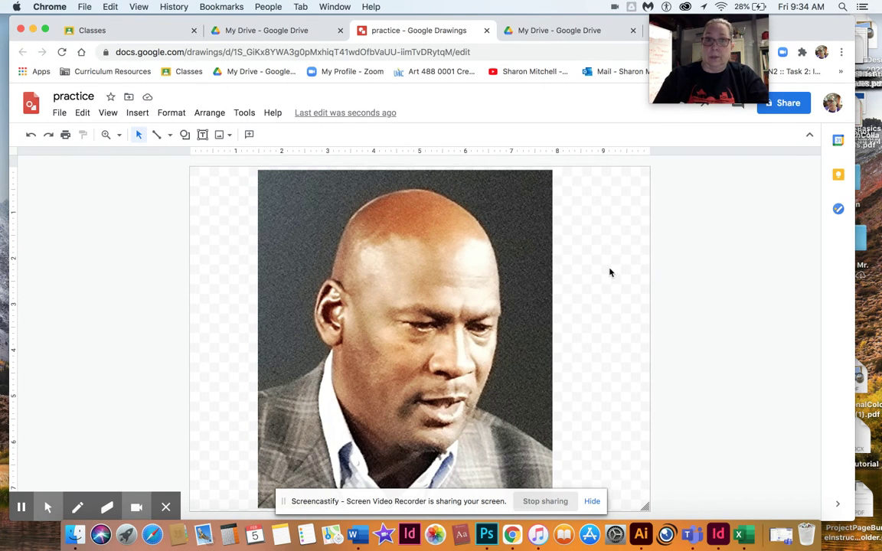
left_click(475, 252)
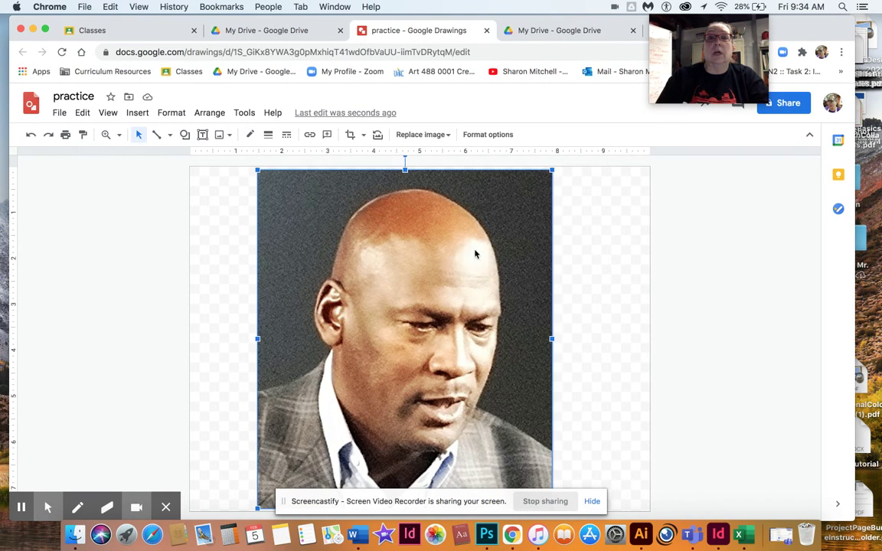
Apply a Rounded Rectangle mask to the portrait photo and enter crop mode.
left_click(364, 136)
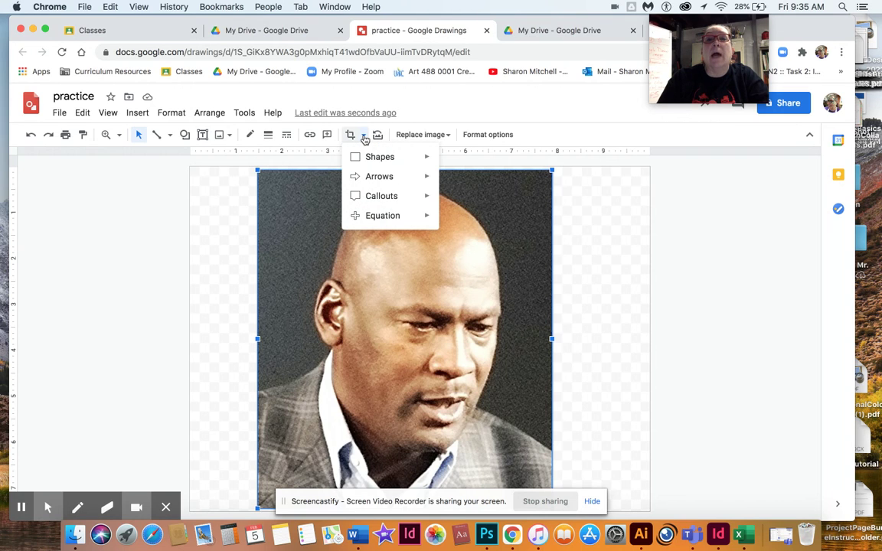
mouse_move(370, 158)
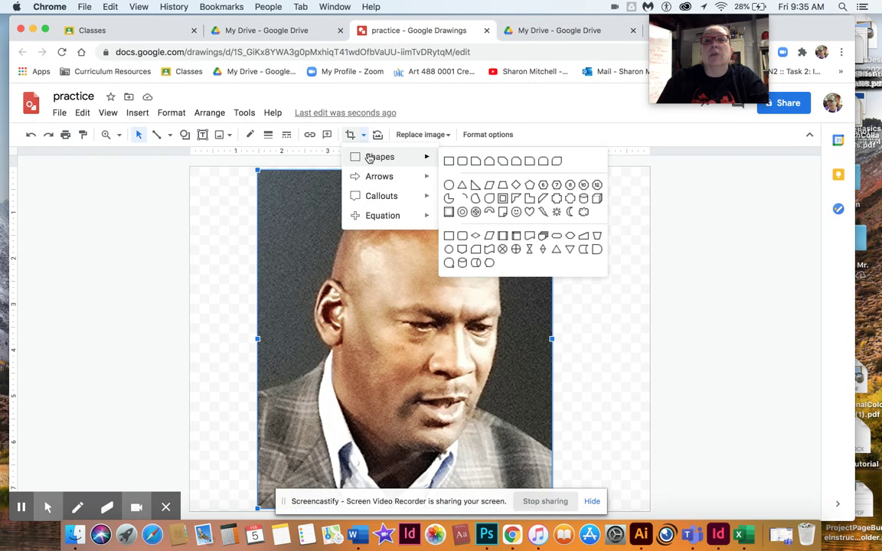
mouse_move(374, 176)
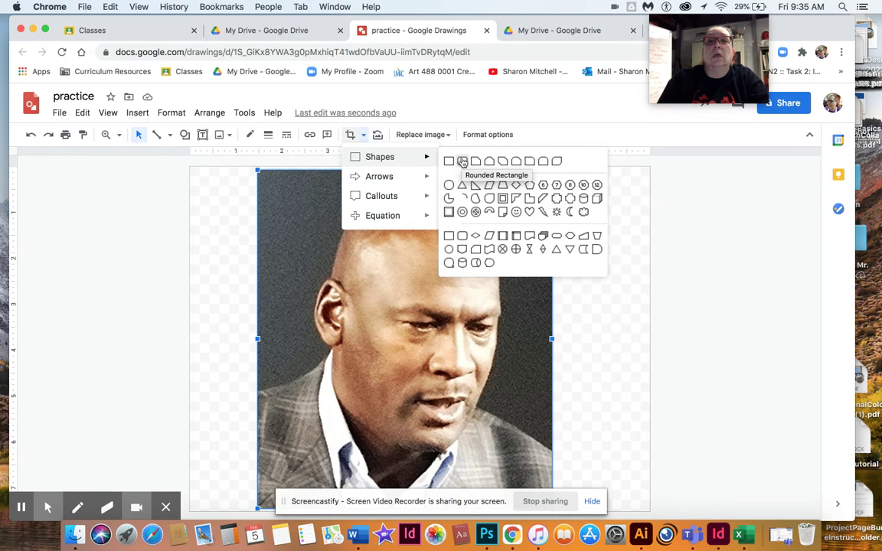
left_click(464, 163)
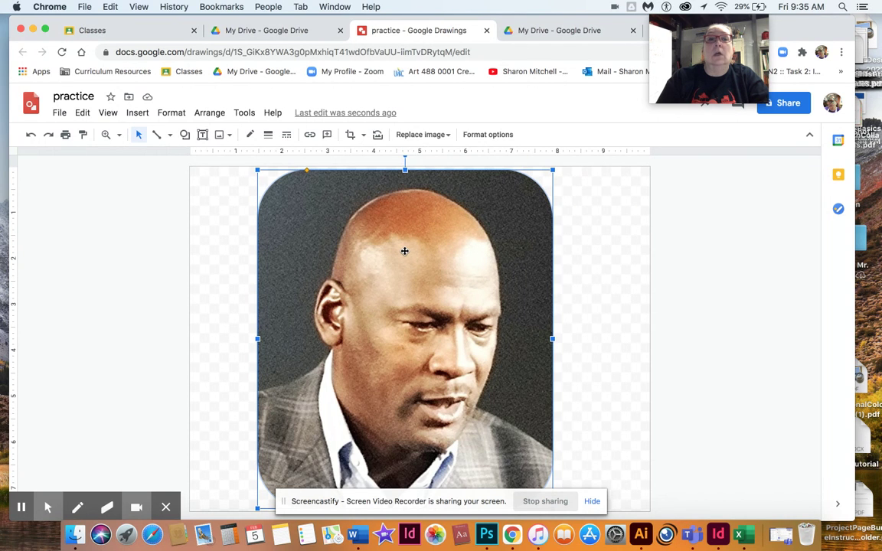
double_click(405, 254)
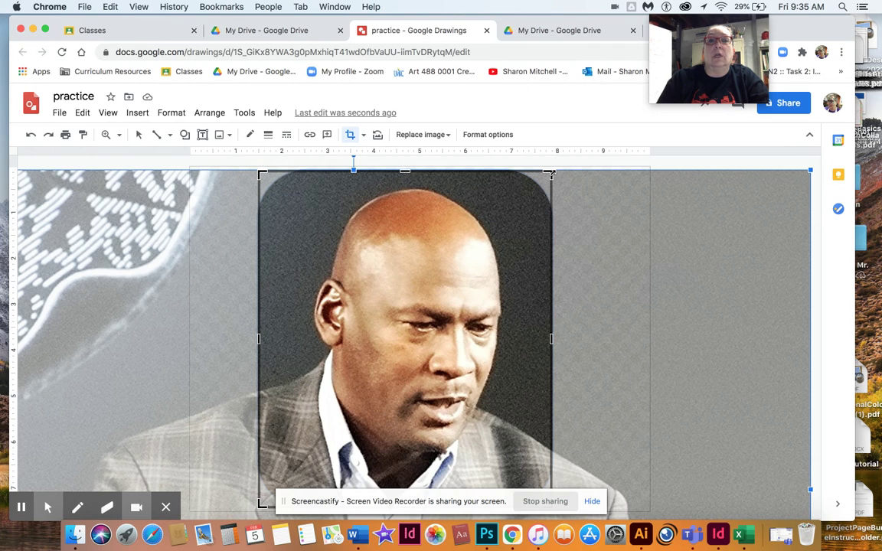
Crop the rounded photo to a narrow strip around the ear, then undo that crop.
left_click_drag(550, 175, 359, 359)
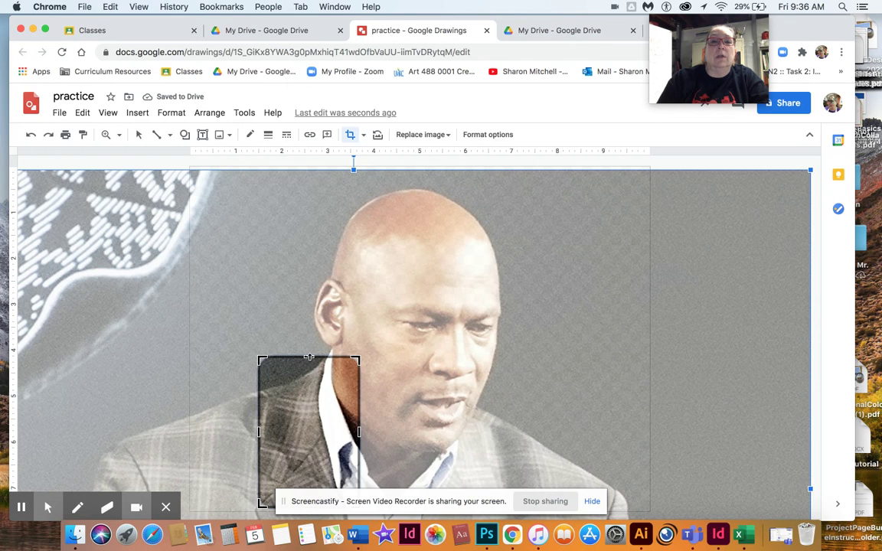
left_click_drag(309, 356, 325, 241)
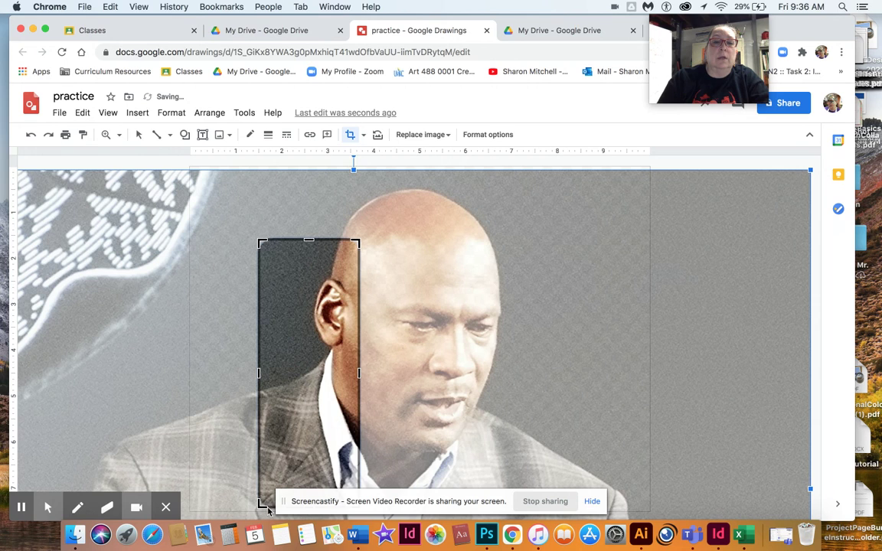
left_click_drag(260, 504, 330, 355)
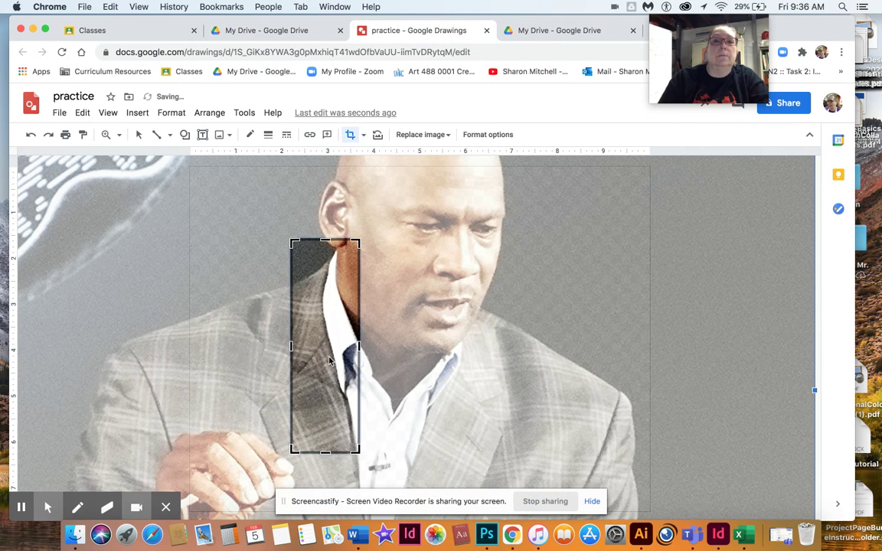
left_click(31, 135)
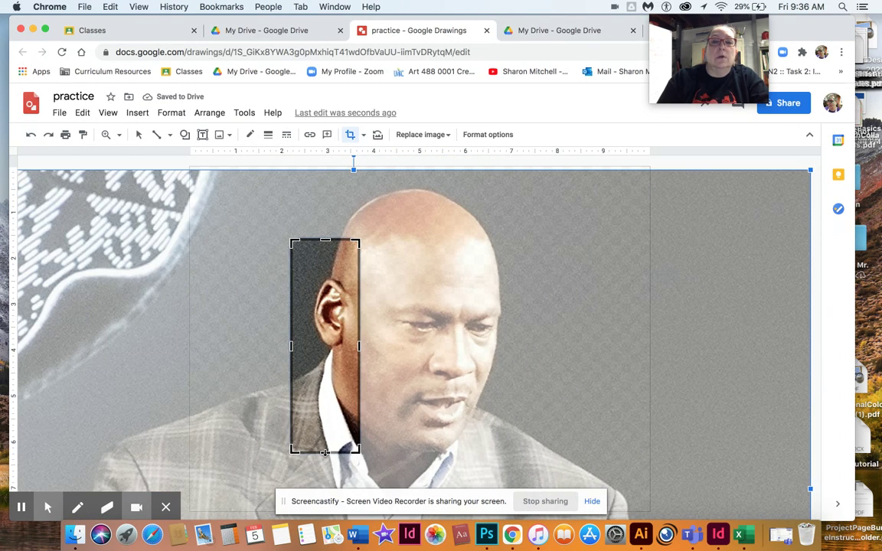
left_click_drag(325, 453, 337, 371)
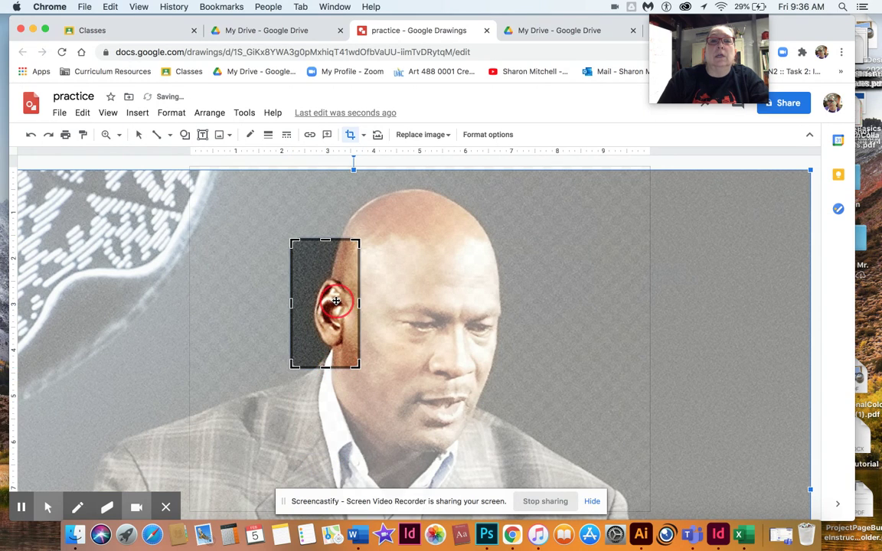
key("Return")
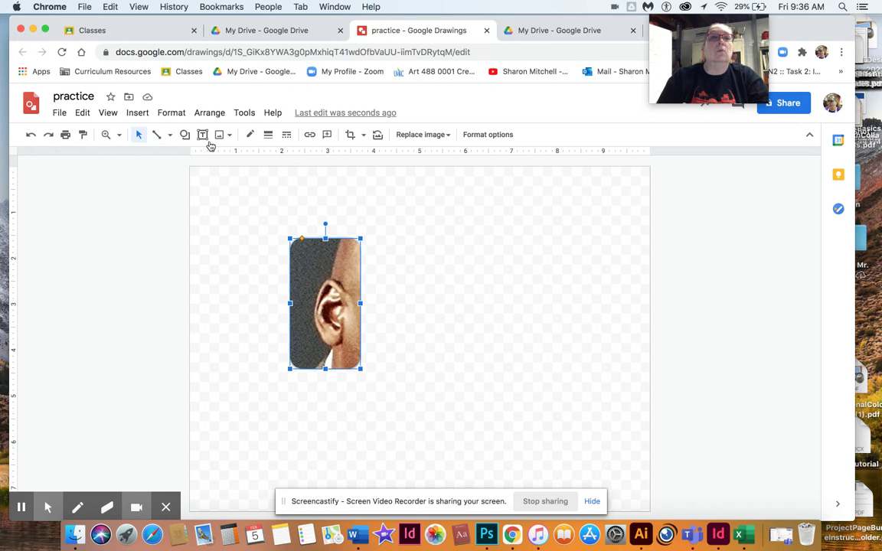
left_click(30, 136)
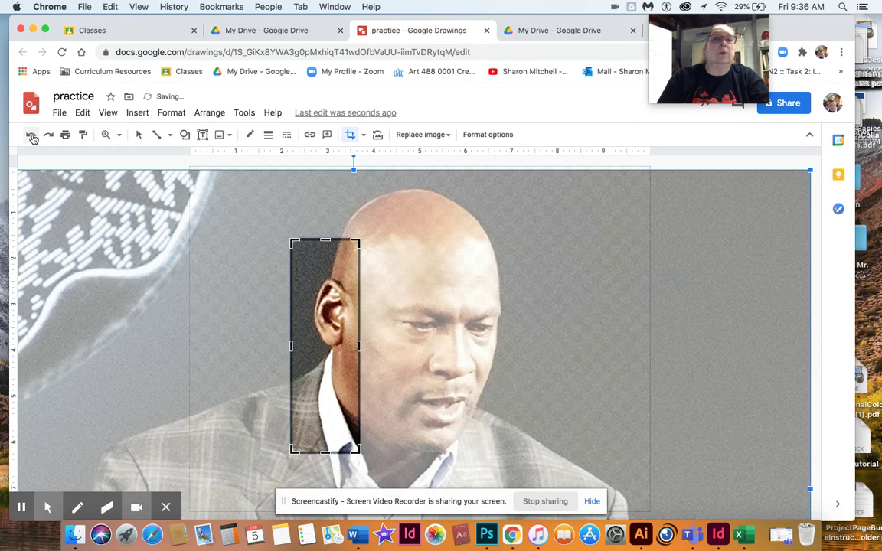
Undo back to the original uncropped photo and enlarge it to the page height.
left_click(32, 137)
left_click(32, 137)
left_click(32, 137)
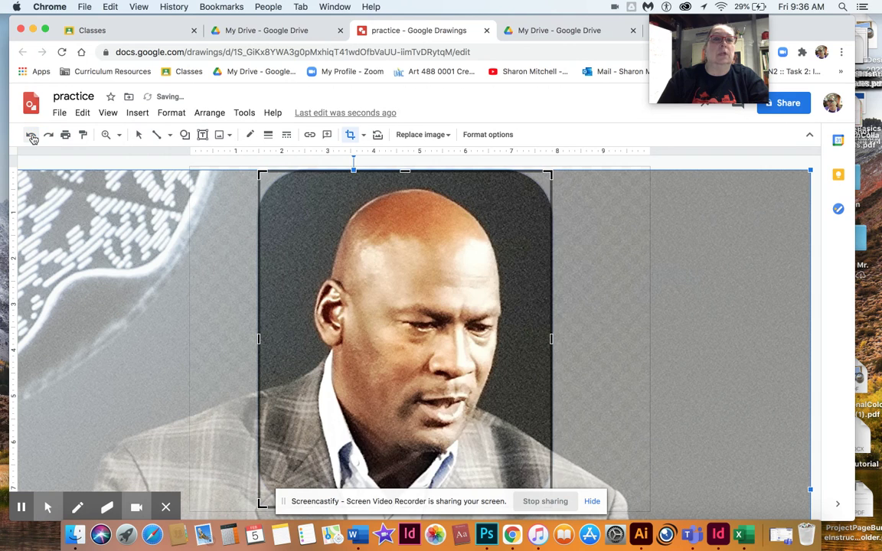
left_click(32, 137)
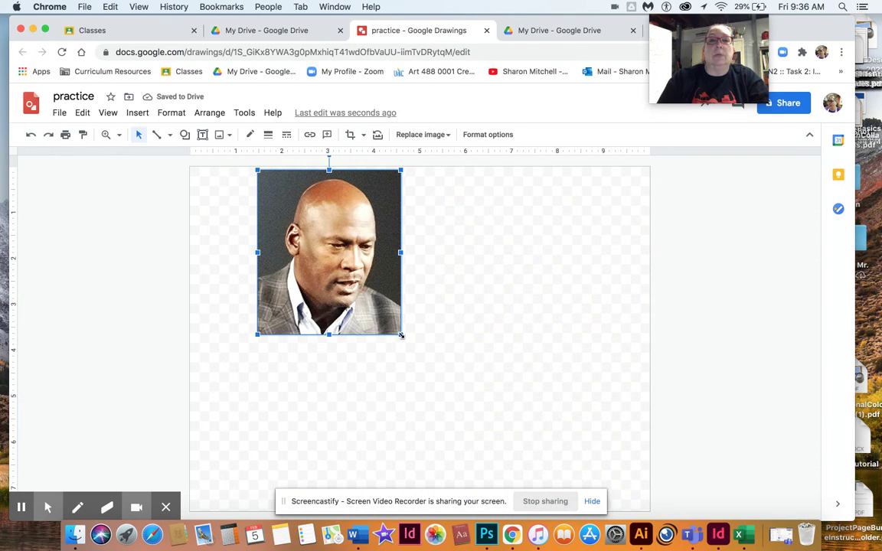
left_click_drag(400, 334, 555, 483)
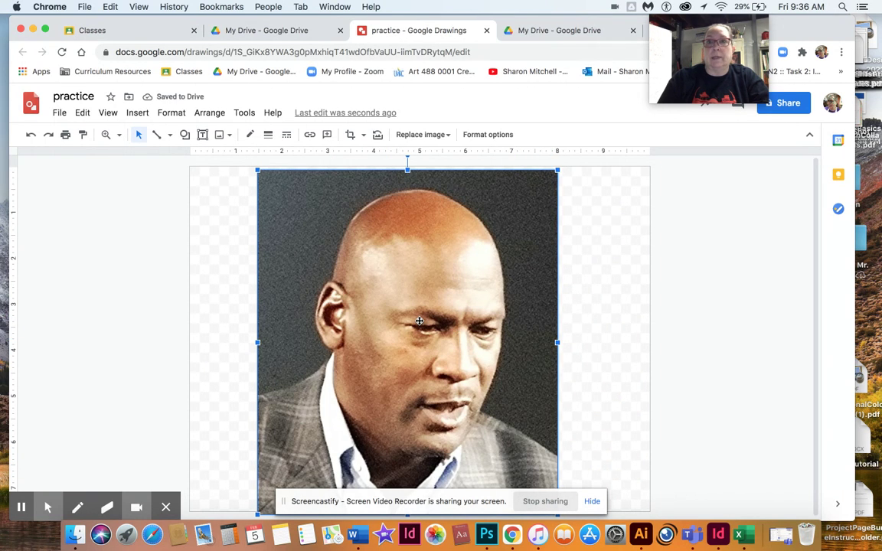
Copy and paste the portrait, placing the duplicate on the left side.
left_click(84, 113)
left_click(111, 204)
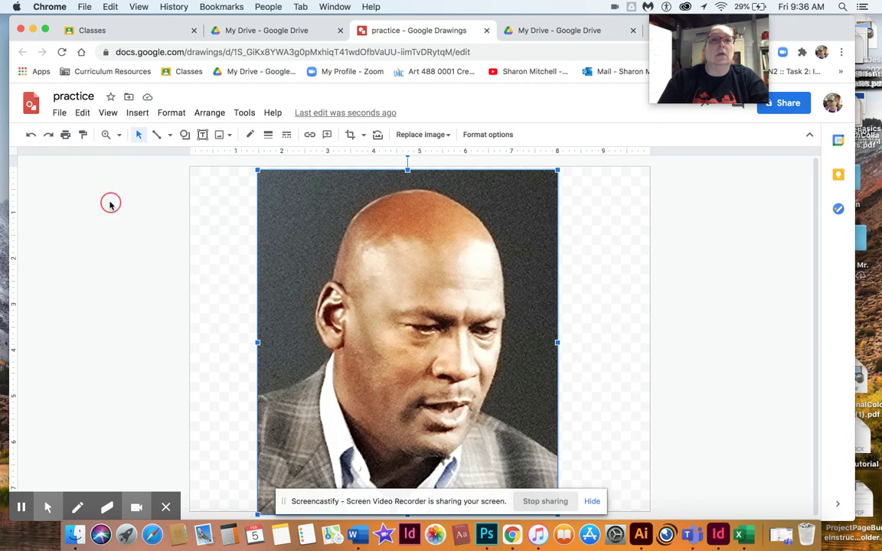
left_click(82, 113)
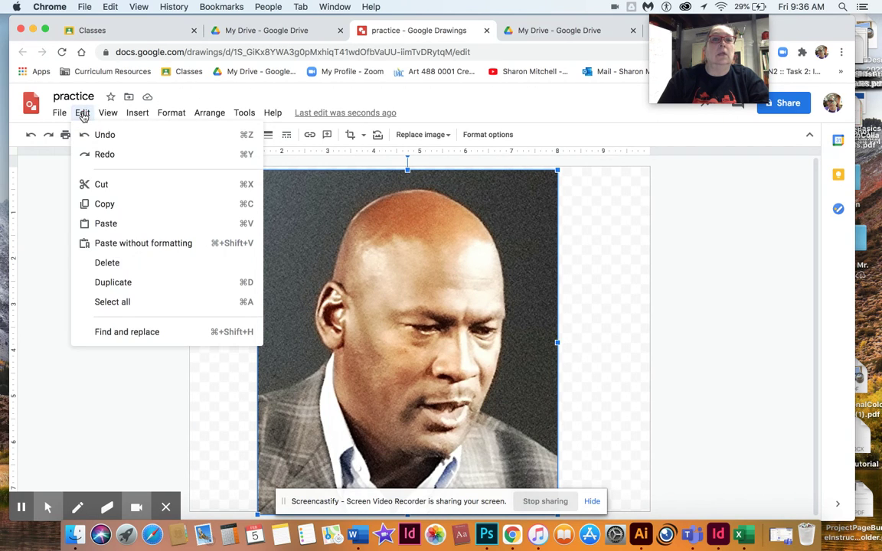
left_click(101, 229)
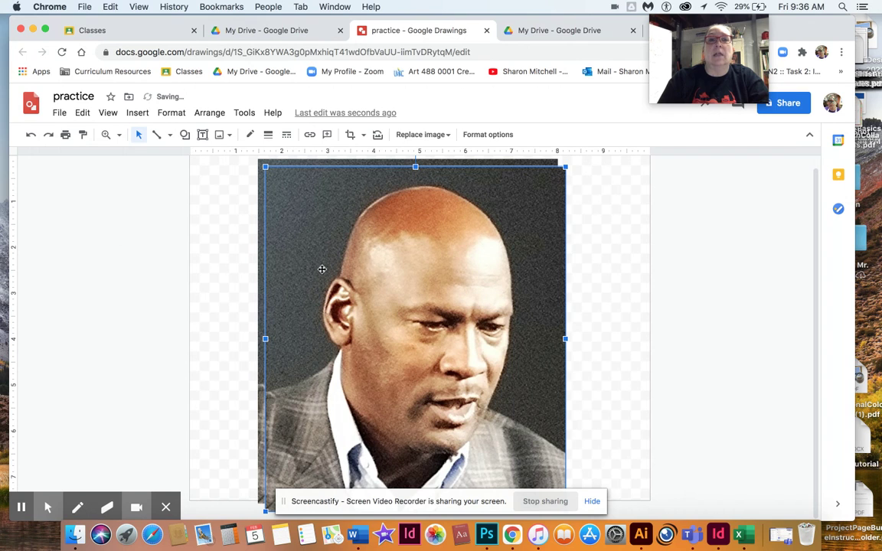
left_click_drag(415, 270, 109, 272)
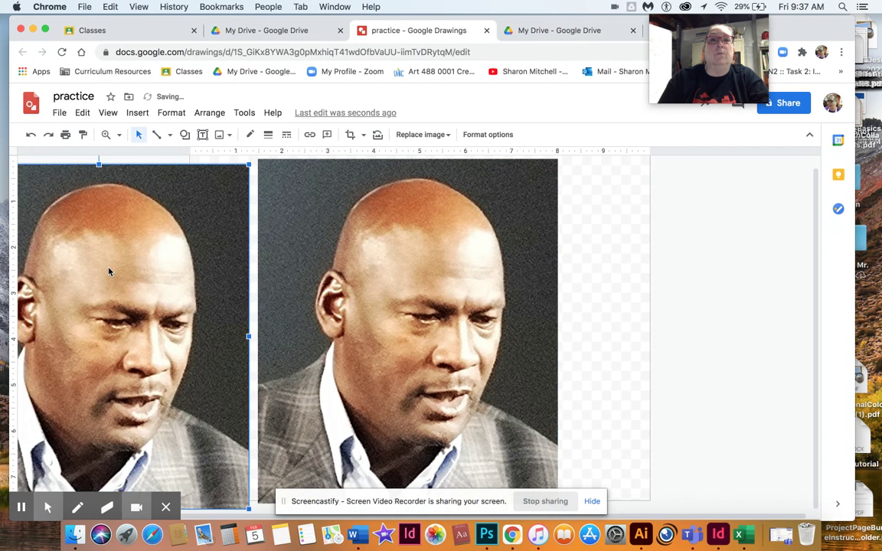
left_click(337, 231)
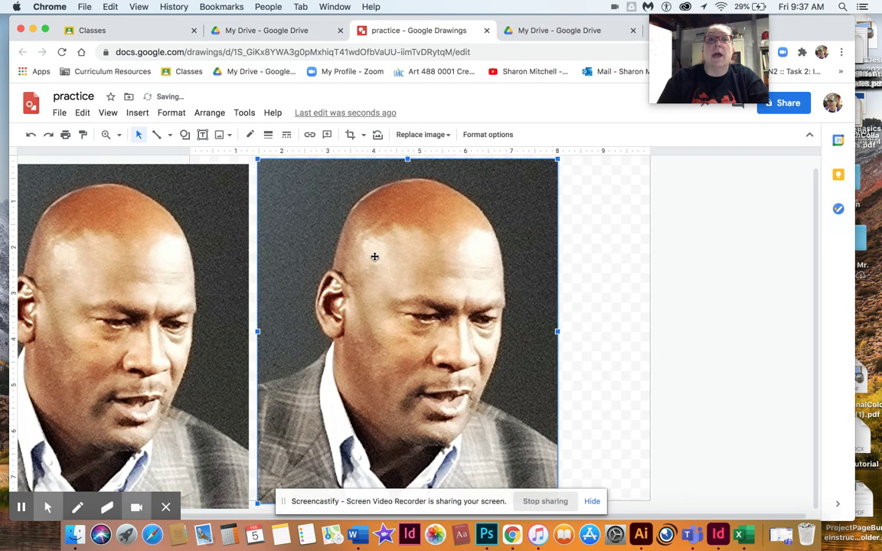
Mask the right-hand copy with a Rounded Rectangle shape.
left_click(364, 136)
mouse_move(375, 156)
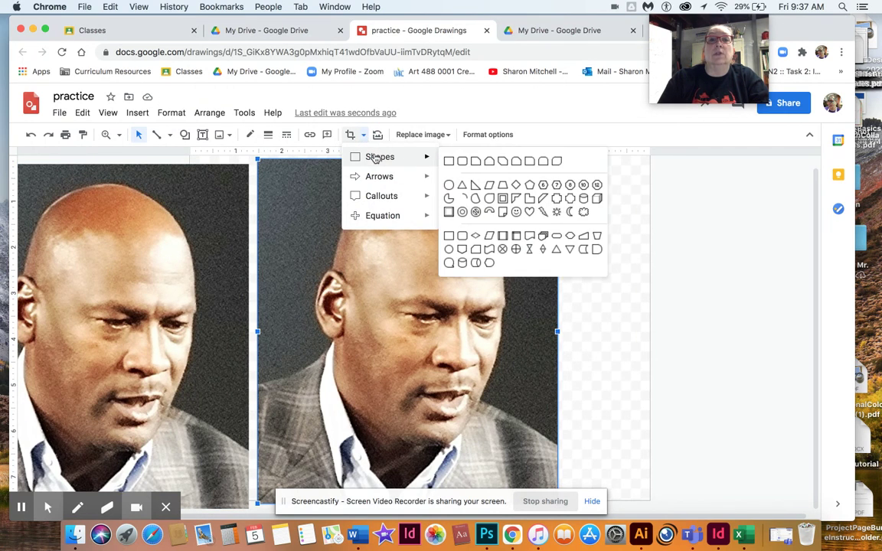
left_click(463, 159)
Crop the right-hand copy down to a small piece showing just one eye.
double_click(360, 222)
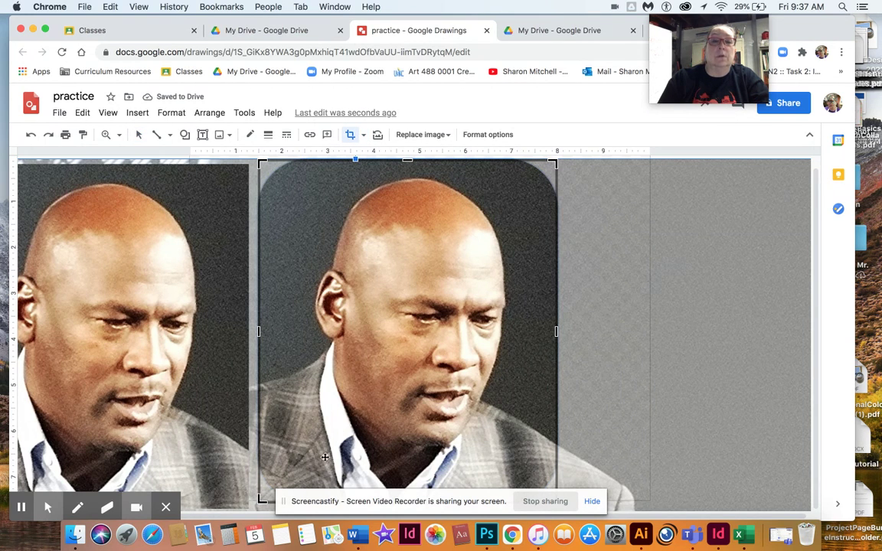
left_click_drag(259, 501, 354, 407)
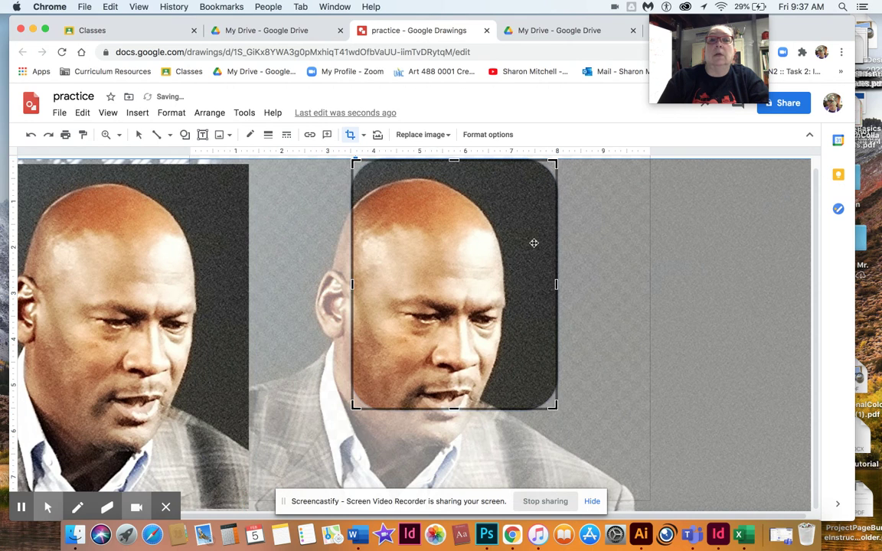
left_click_drag(550, 167, 459, 279)
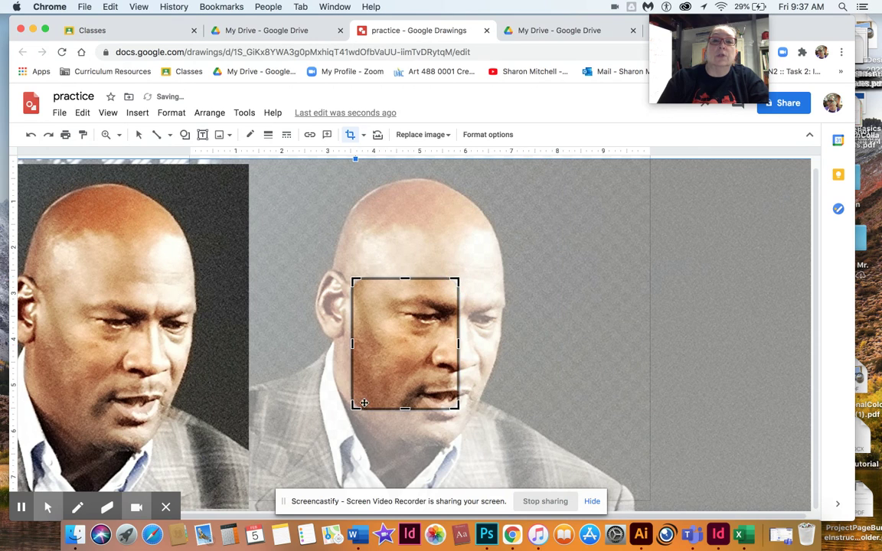
left_click_drag(354, 407, 404, 348)
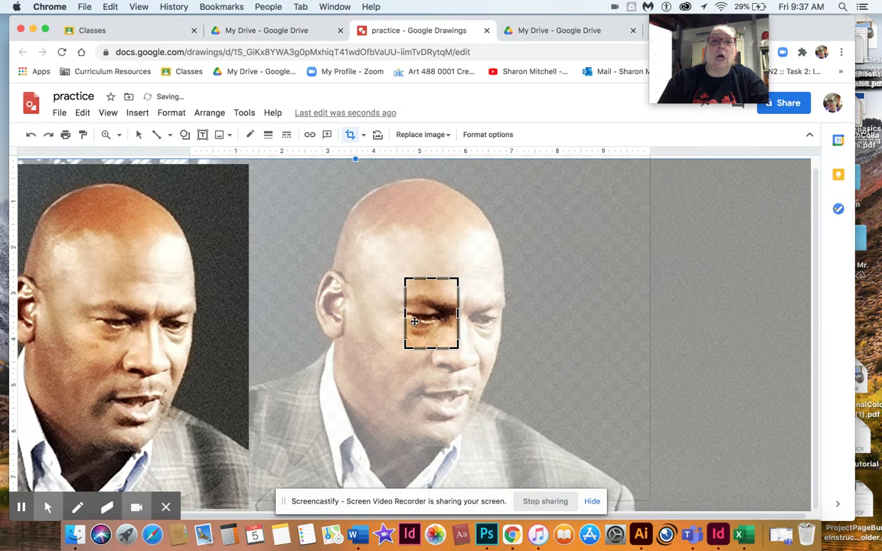
left_click_drag(406, 312, 397, 313)
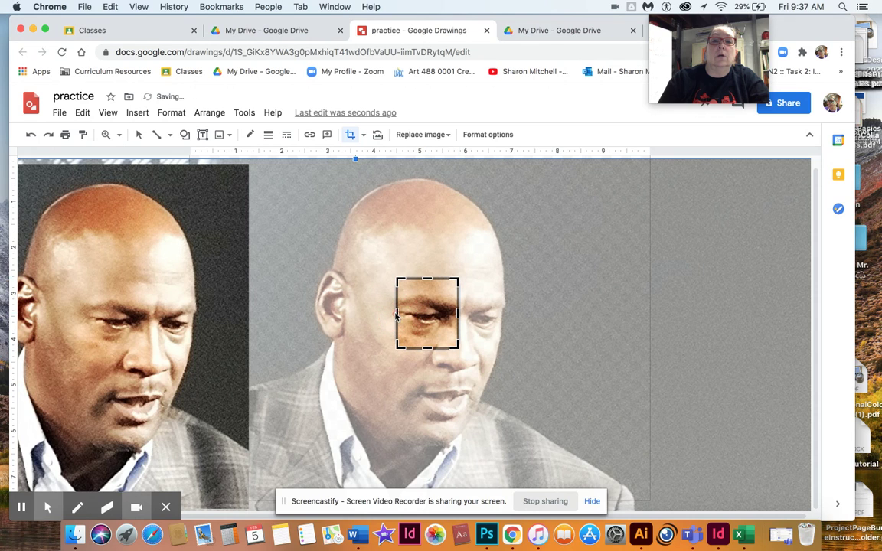
left_click_drag(427, 348, 427, 335)
left_click_drag(426, 278, 426, 288)
key("Return")
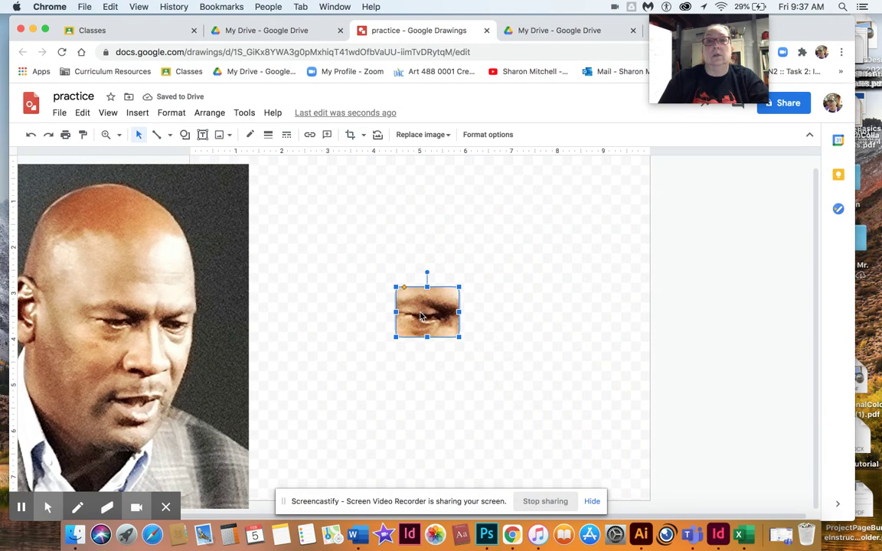
left_click(146, 286)
Shift the left portrait onto the page, then copy it and drag the pasted copy right.
left_click_drag(146, 289, 206, 289)
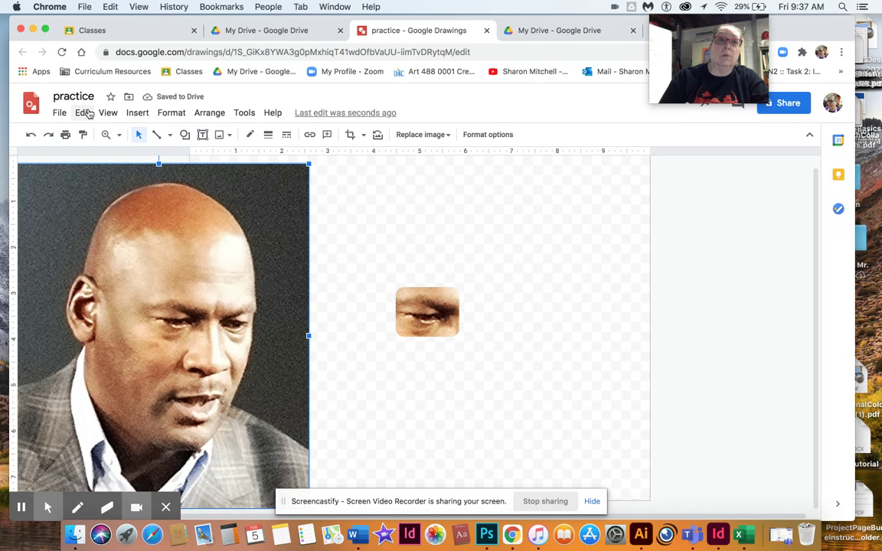
left_click(83, 112)
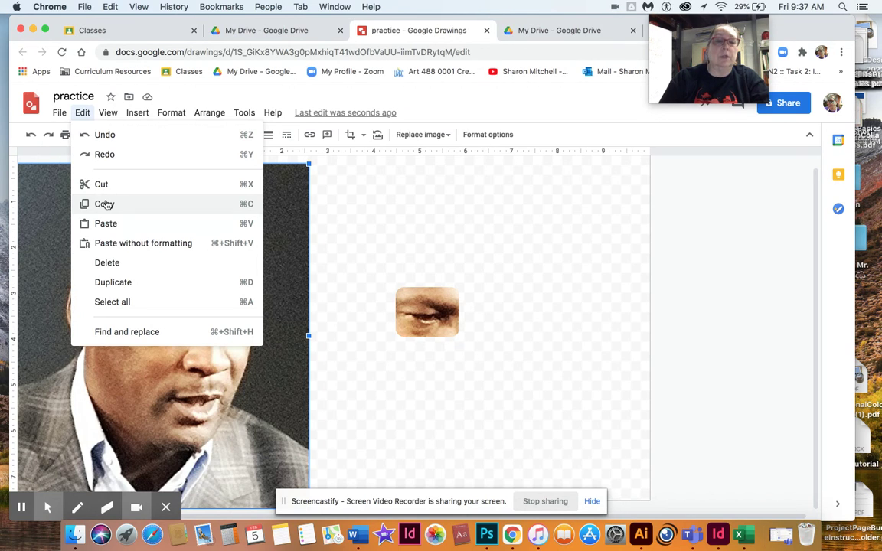
left_click(106, 203)
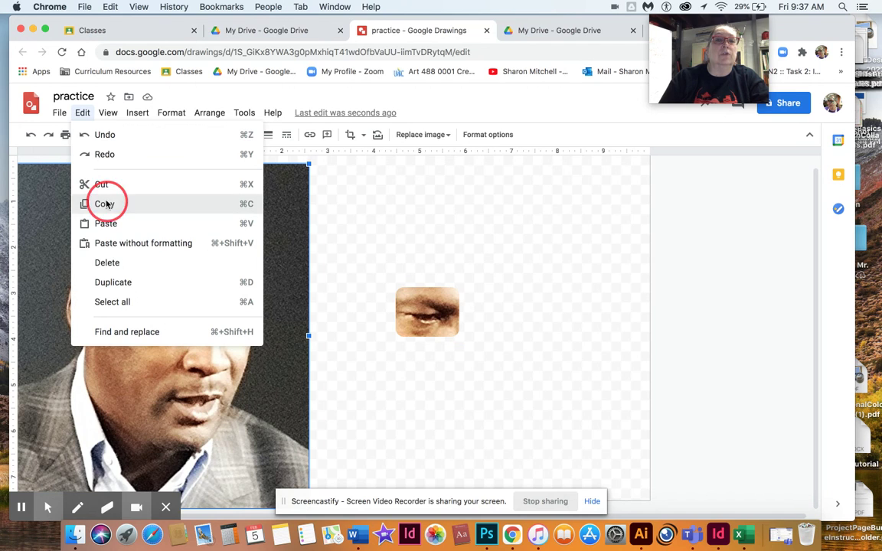
left_click(85, 113)
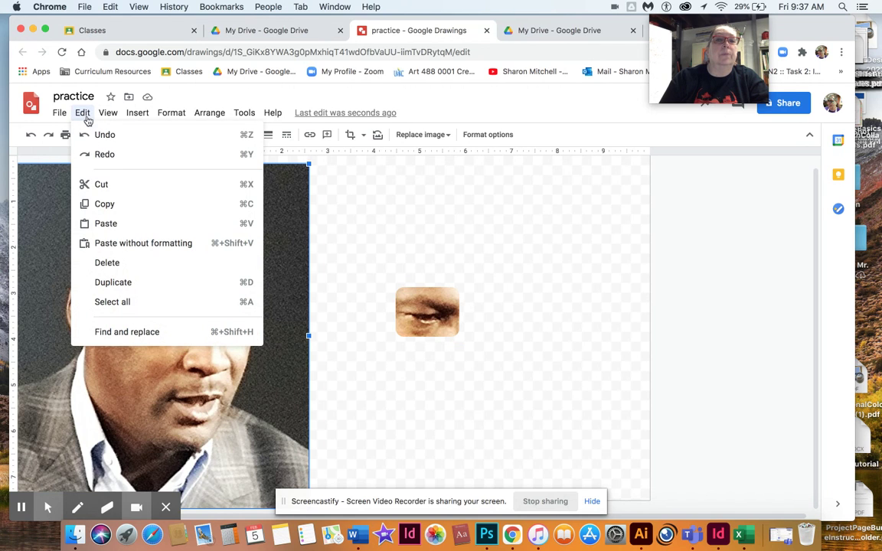
left_click(103, 222)
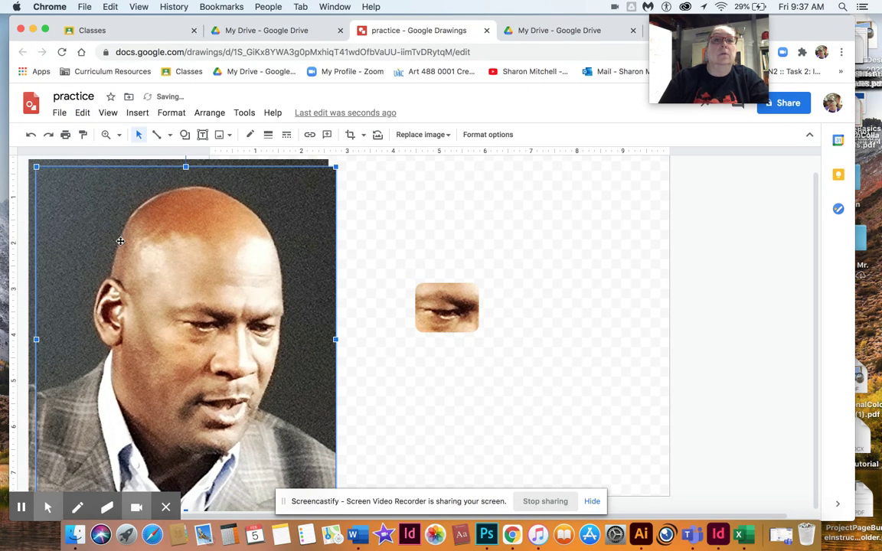
left_click_drag(115, 229, 443, 219)
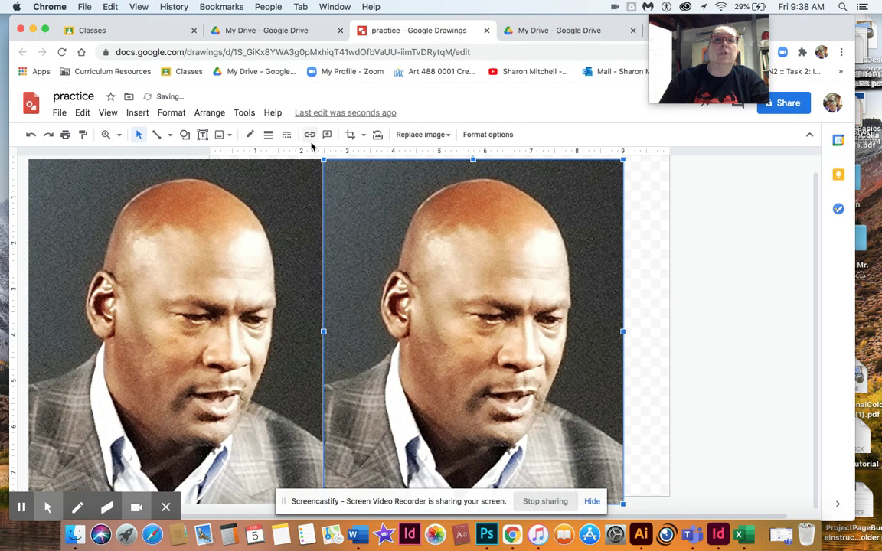
Mask the pasted portrait copy into an arrow shape.
left_click(363, 134)
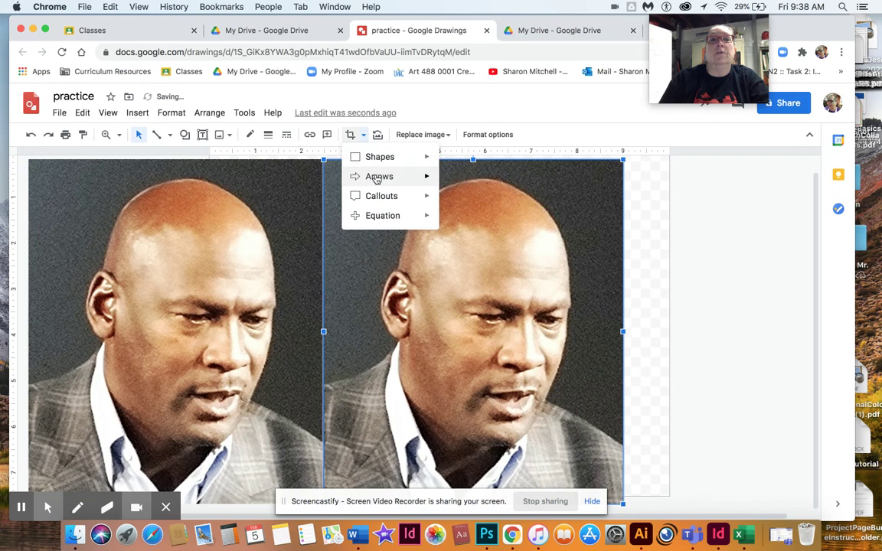
mouse_move(375, 178)
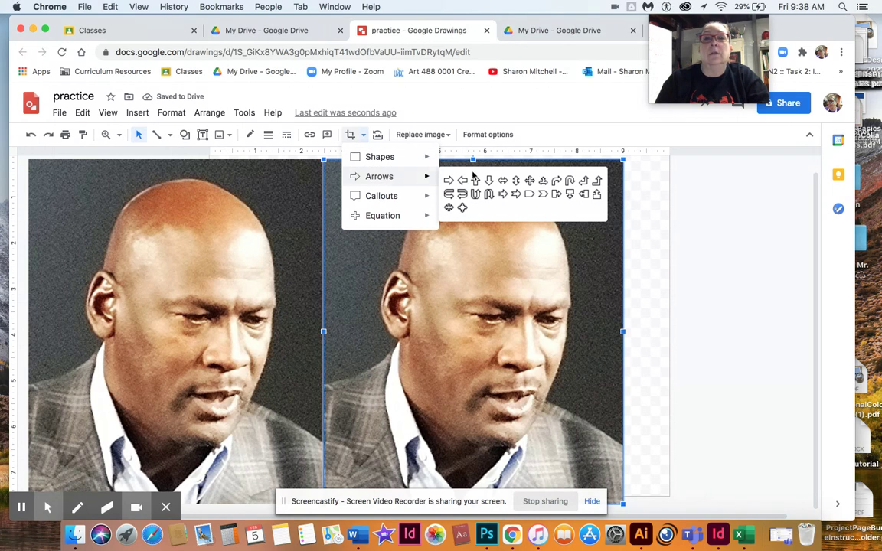
left_click(528, 194)
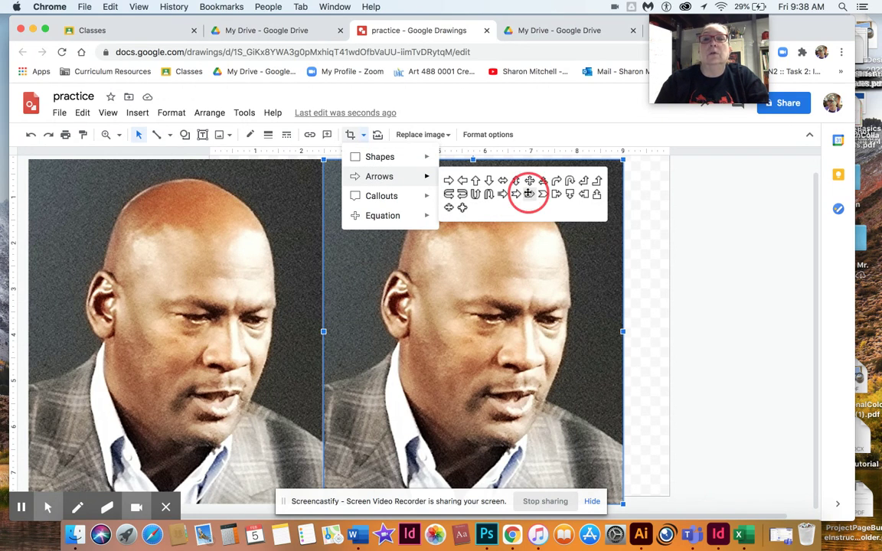
Crop the arrow-masked photo down to a thin strip showing only the mouth.
double_click(404, 341)
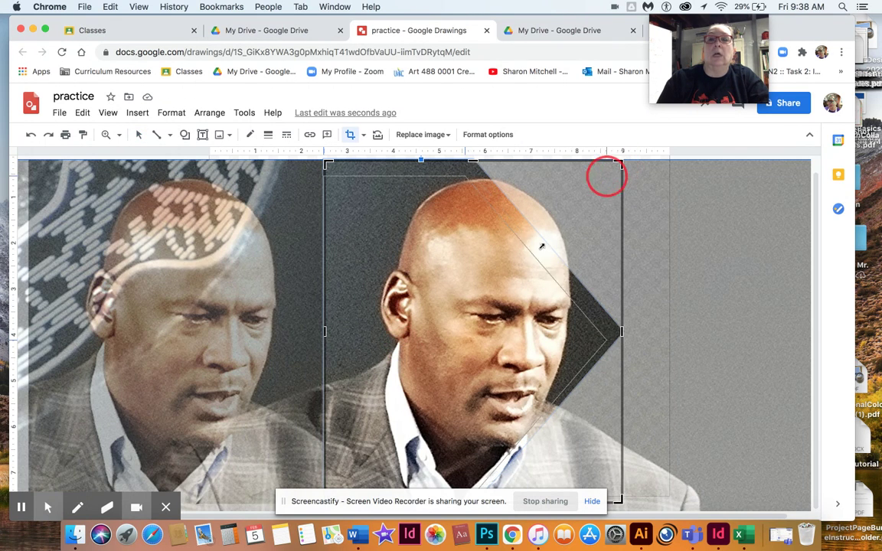
left_click_drag(541, 246, 523, 268)
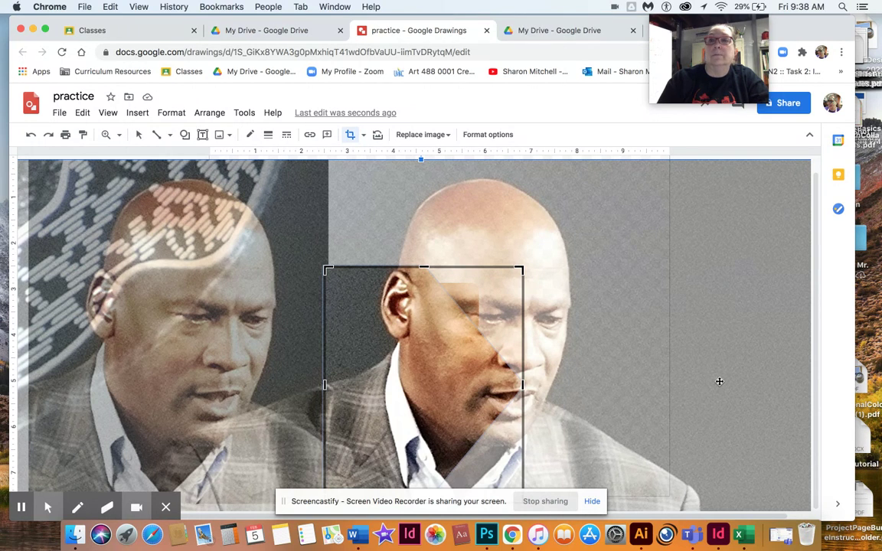
scroll(718, 380, "right", 1)
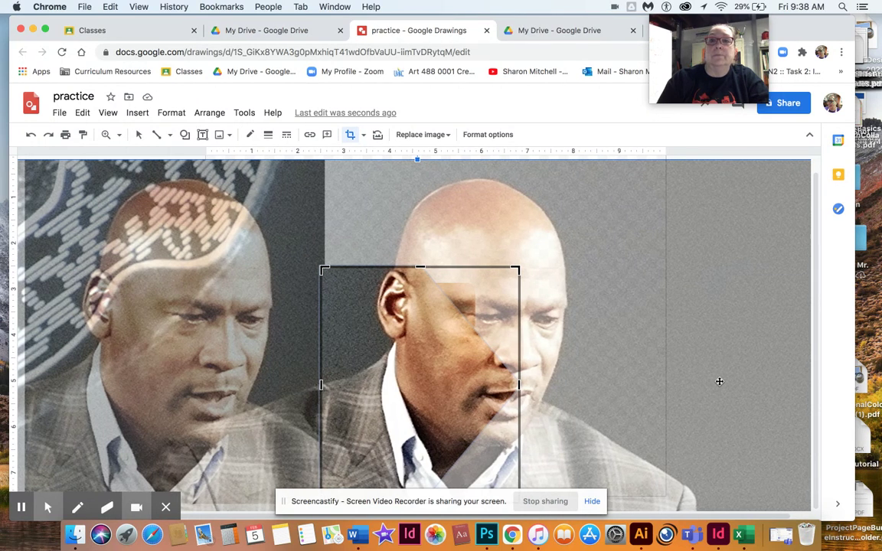
left_click(814, 322)
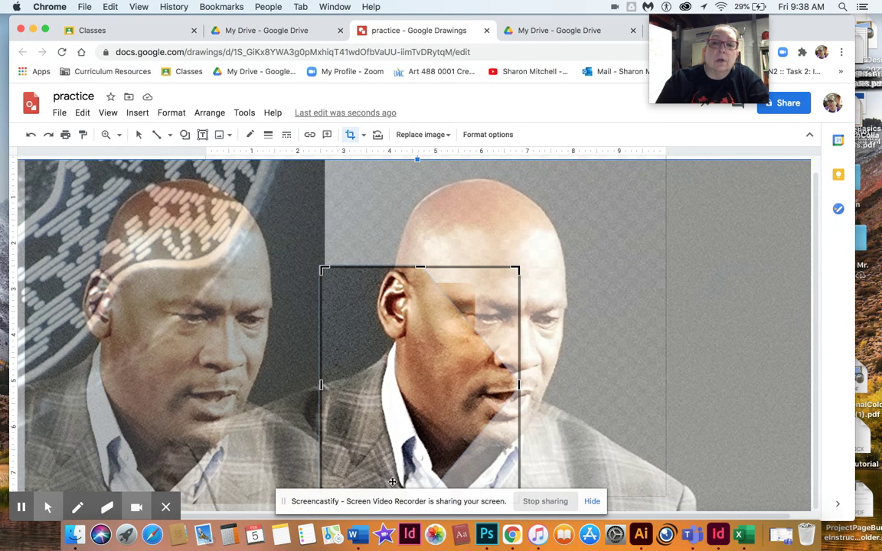
left_click_drag(322, 483, 372, 434)
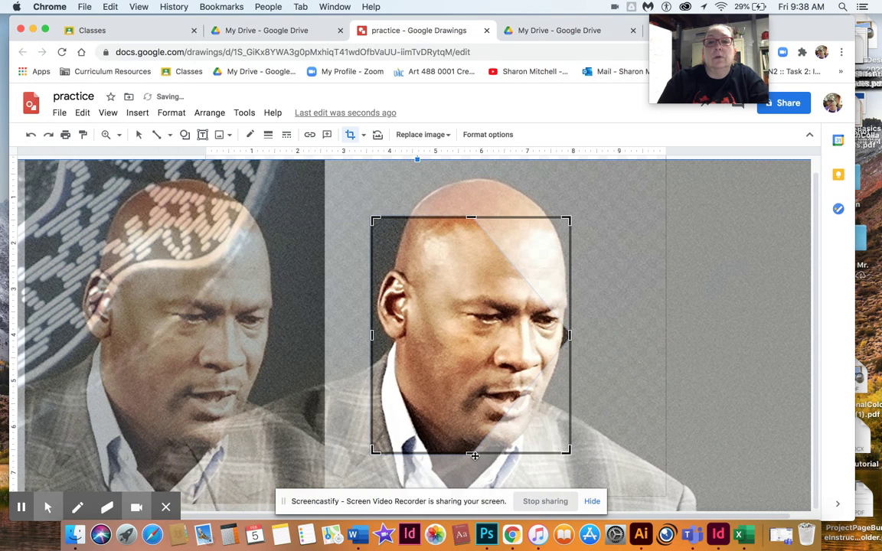
left_click_drag(472, 454, 469, 412)
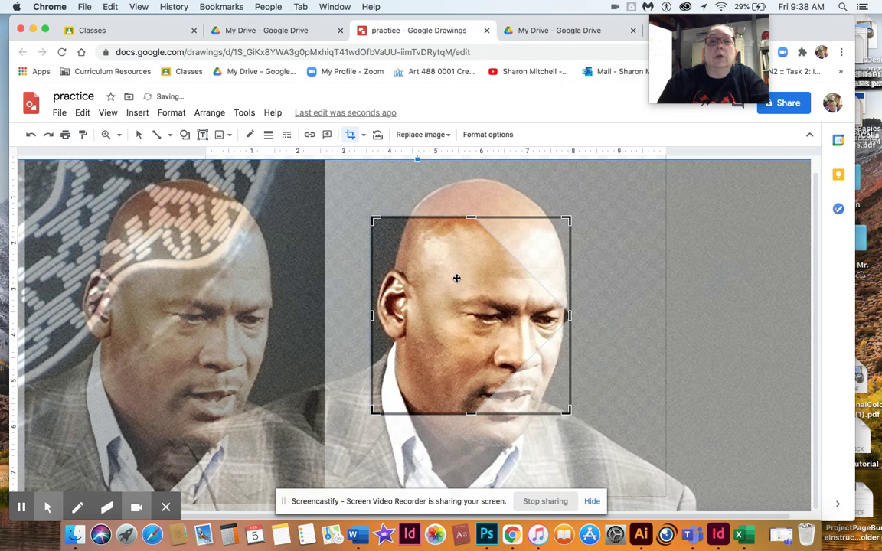
left_click_drag(471, 217, 470, 355)
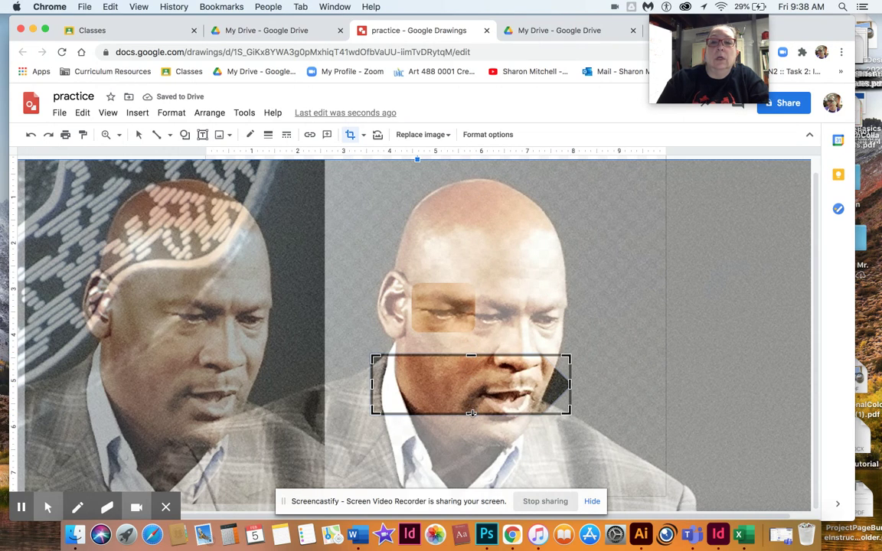
left_click_drag(471, 413, 472, 419)
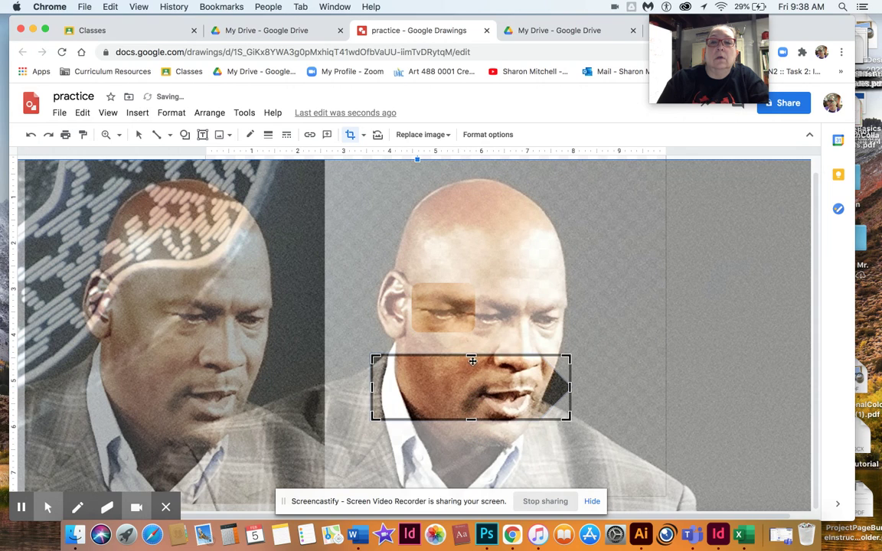
left_click_drag(473, 358, 472, 384)
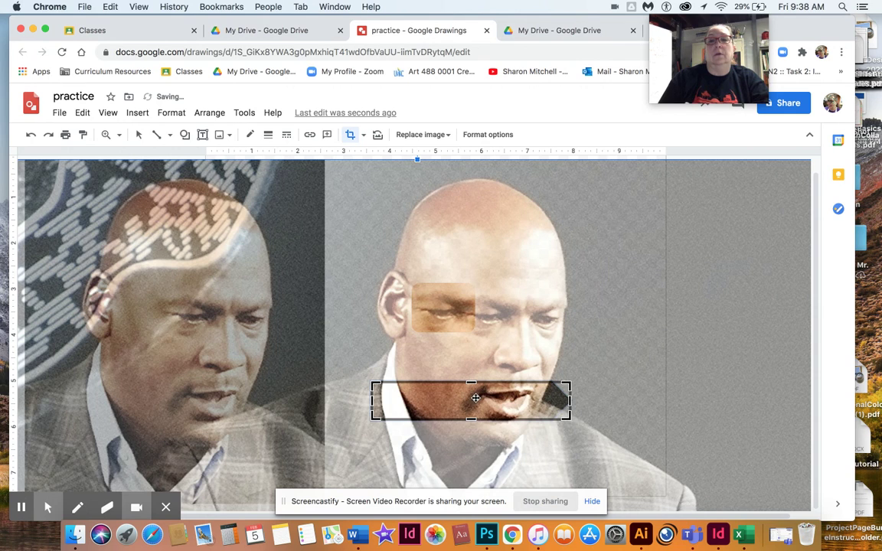
key("Return")
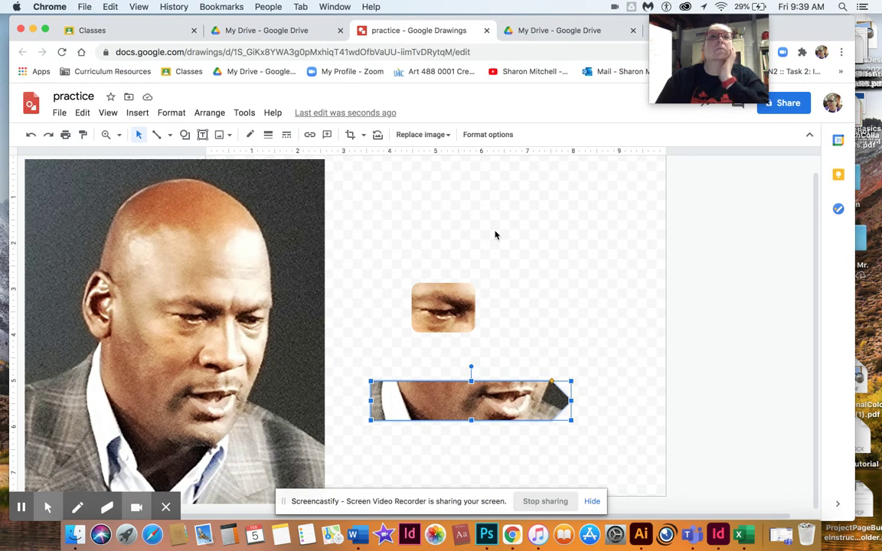
left_click(290, 28)
Open the practice drawing from My Drive and browse the File menu options.
double_click(268, 232)
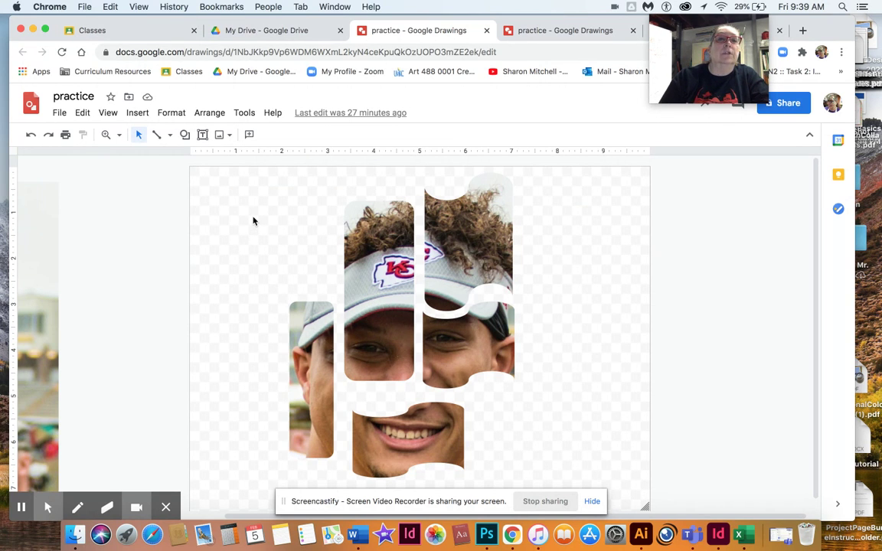
left_click(59, 113)
scroll(108, 320, "down", 1)
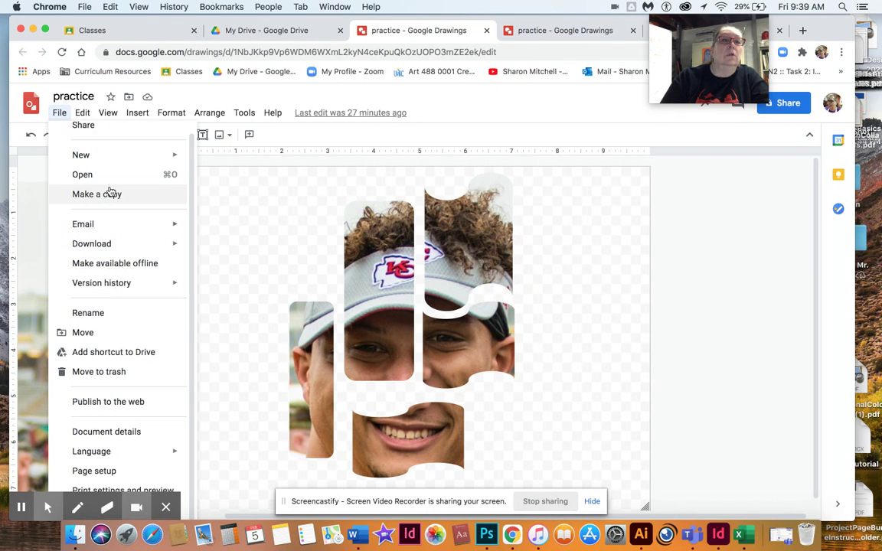
mouse_move(104, 119)
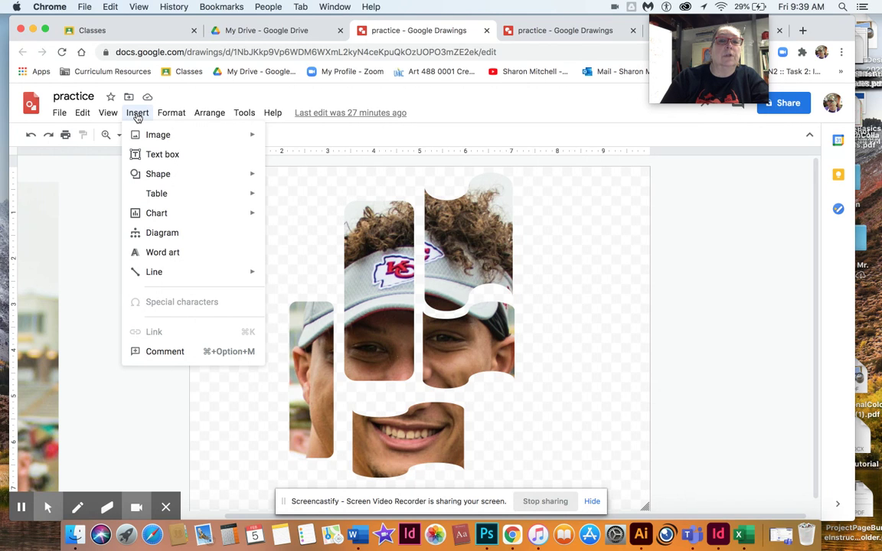
mouse_move(173, 114)
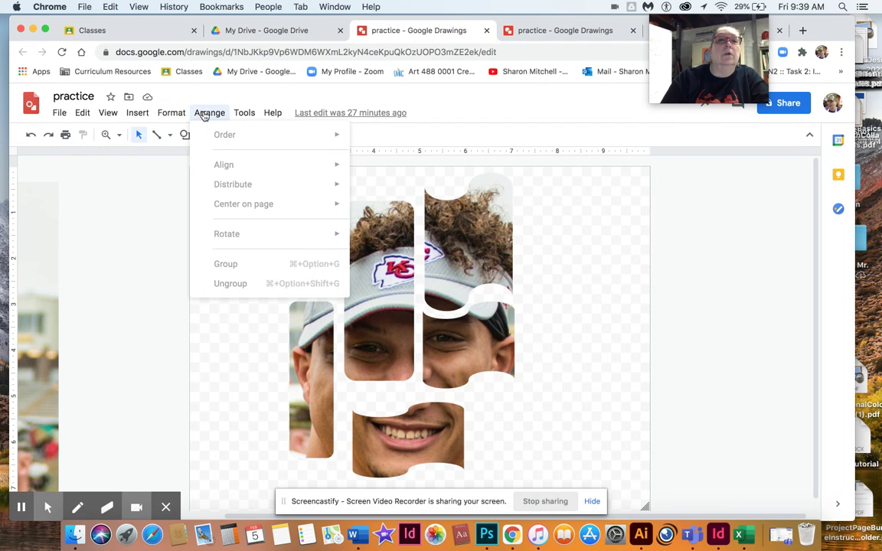
mouse_move(284, 114)
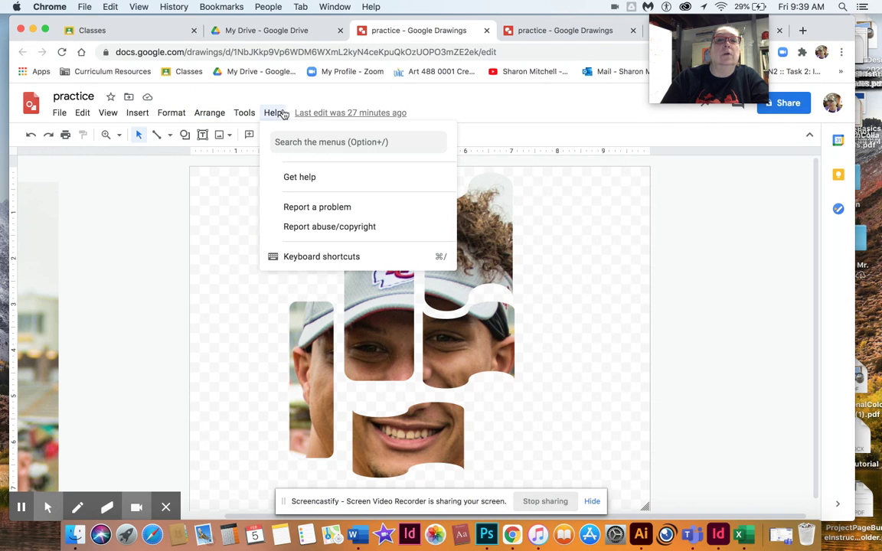
left_click(226, 263)
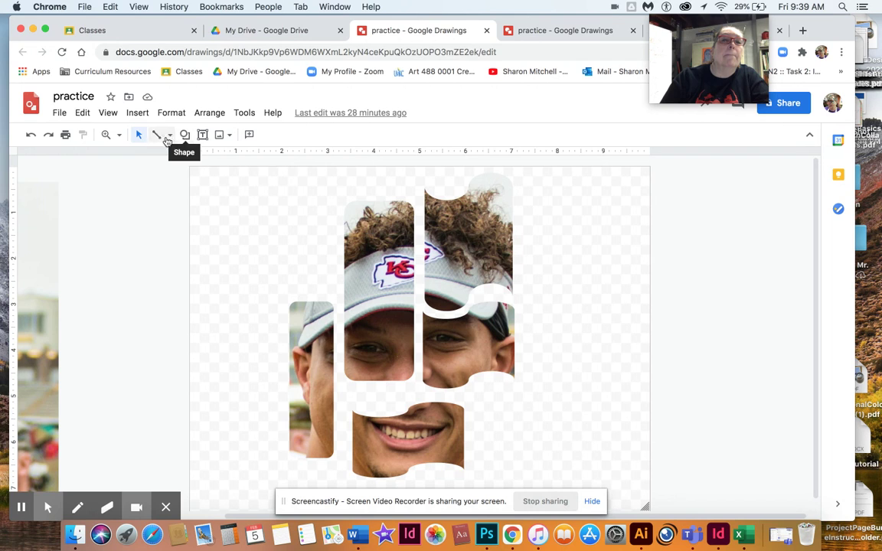
left_click(60, 113)
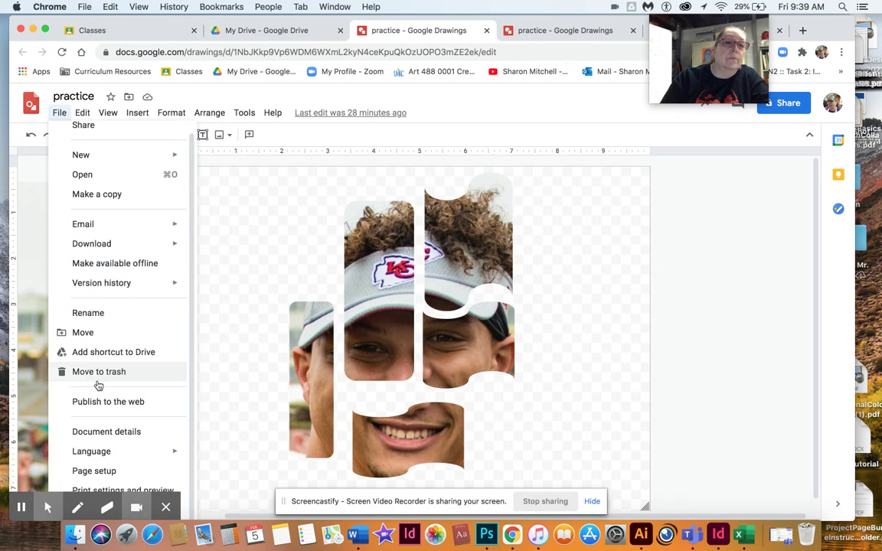
left_click(107, 472)
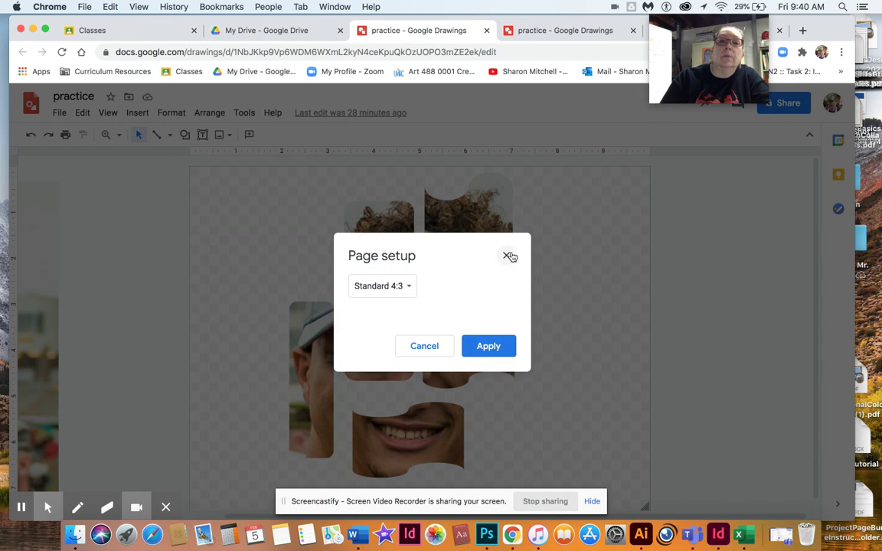
left_click(506, 255)
left_click(59, 115)
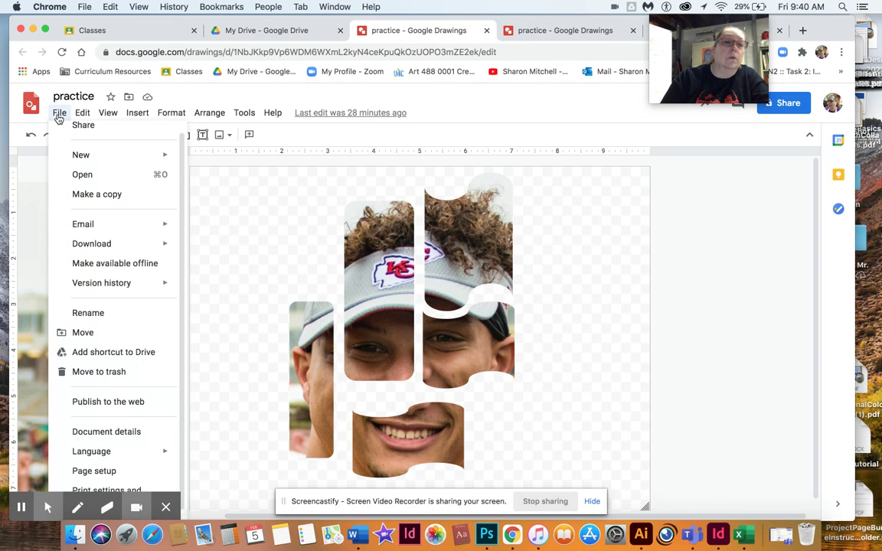
left_click(111, 433)
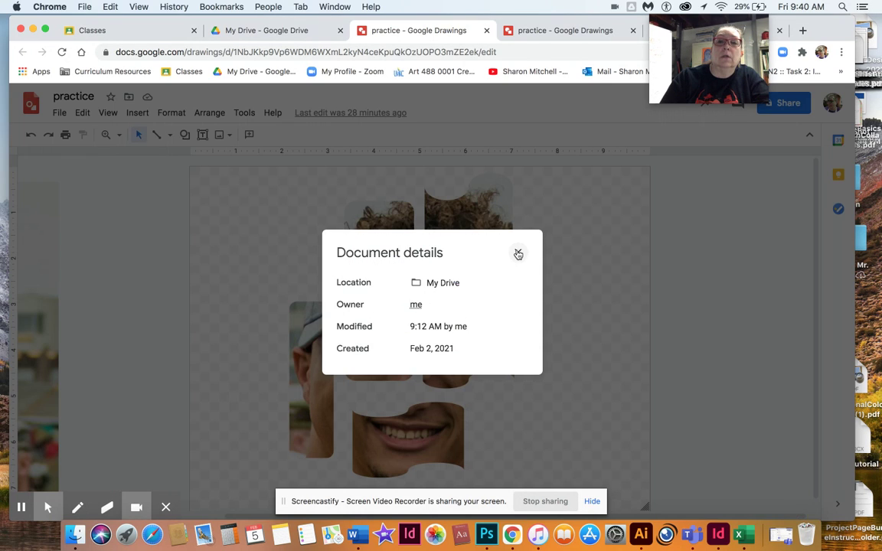
left_click(518, 252)
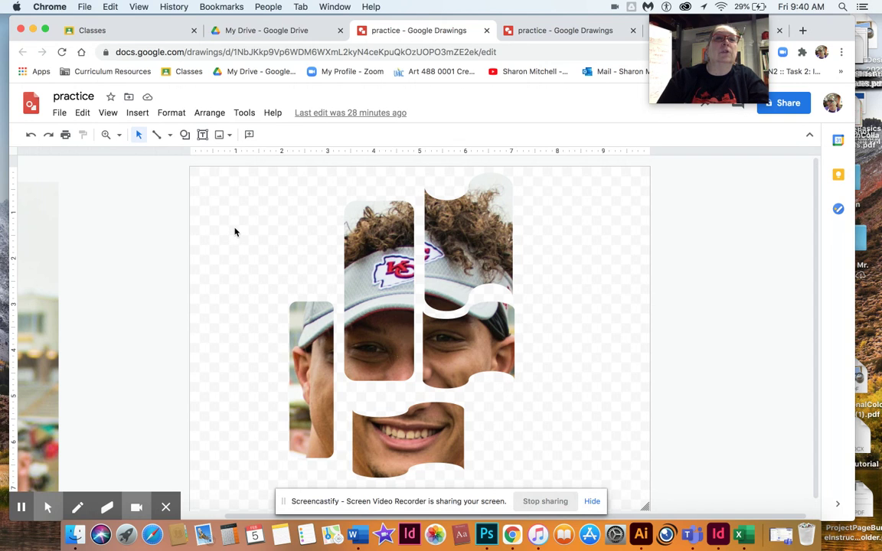
left_click(217, 115)
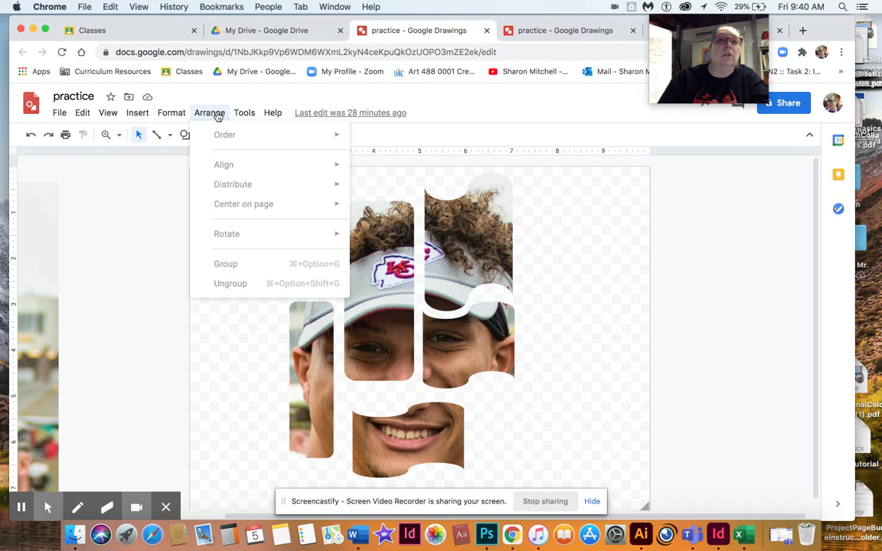
left_click(121, 237)
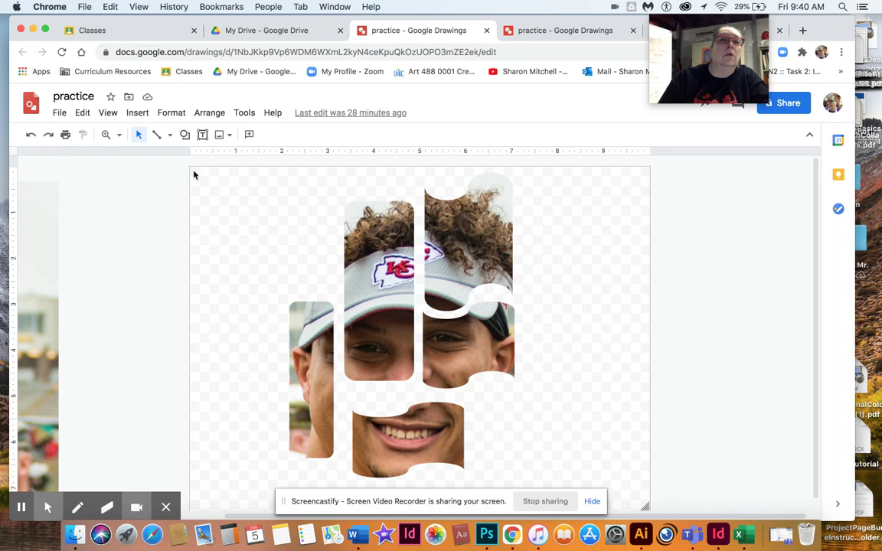
left_click(137, 114)
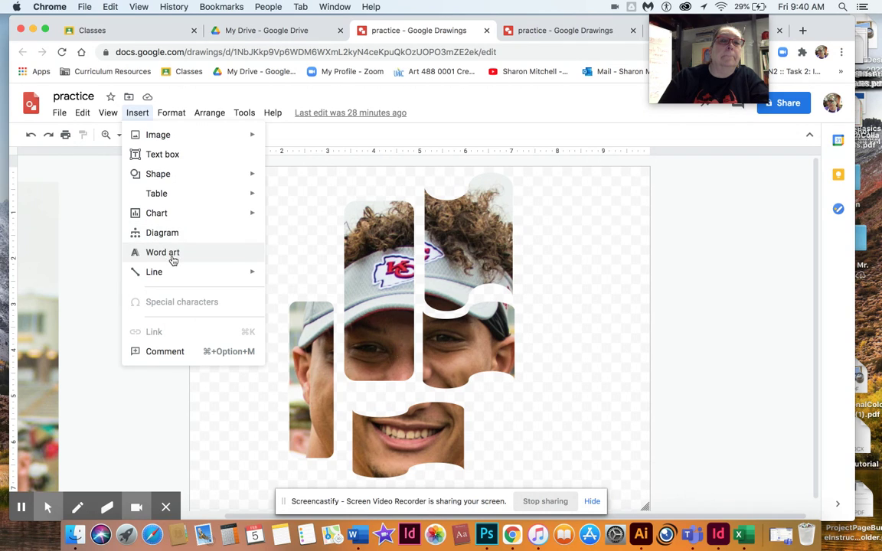
mouse_move(172, 279)
mouse_move(109, 119)
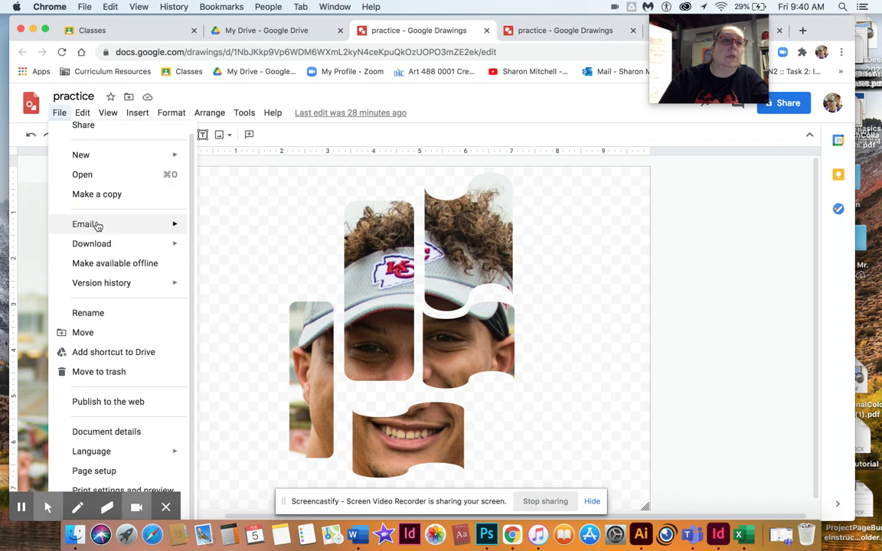
mouse_move(108, 284)
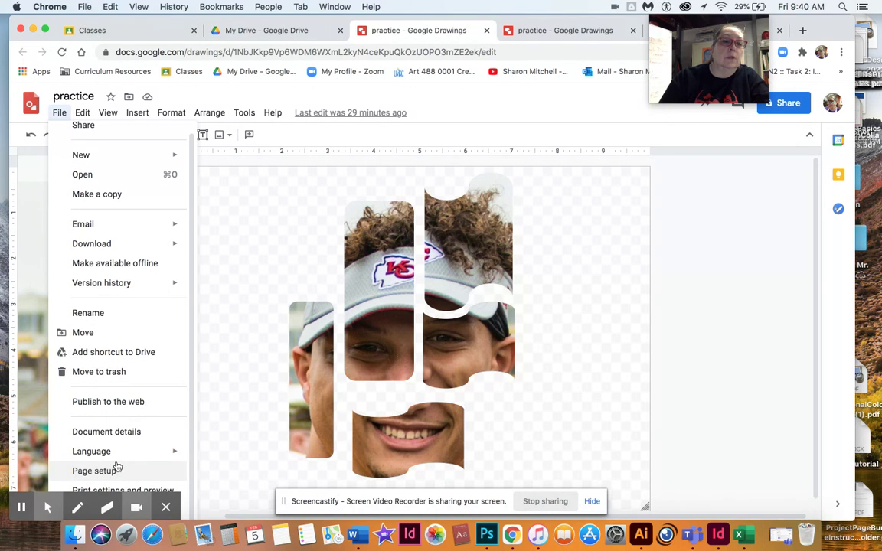
Recolor the tall middle cap piece red with the Light 2 recolor option.
left_click(250, 345)
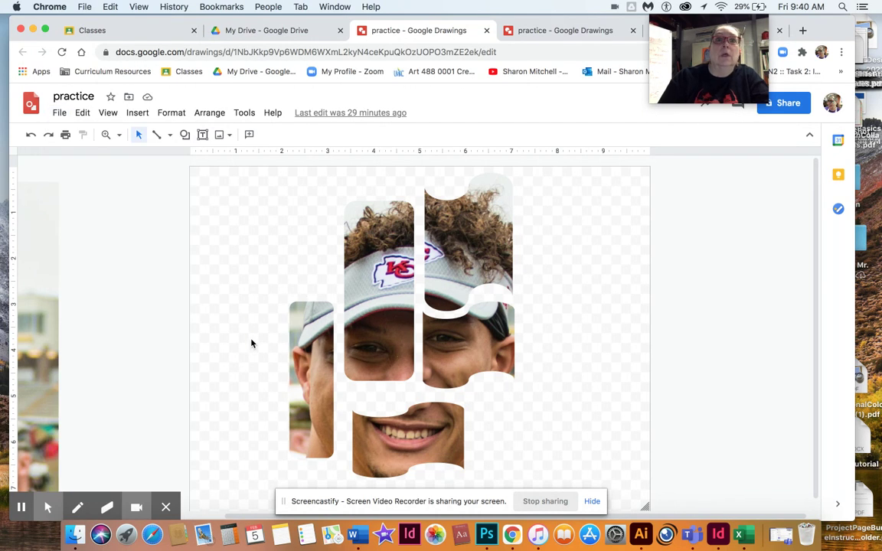
left_click(372, 251)
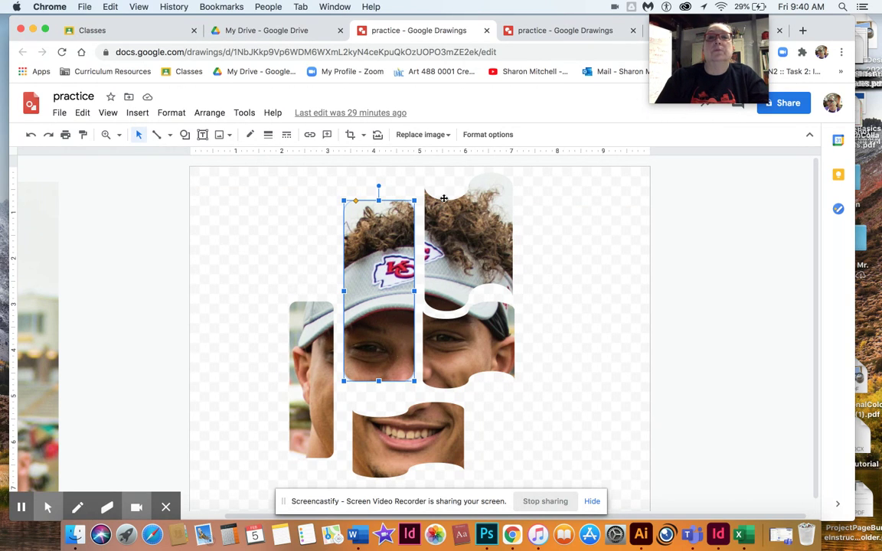
left_click(494, 137)
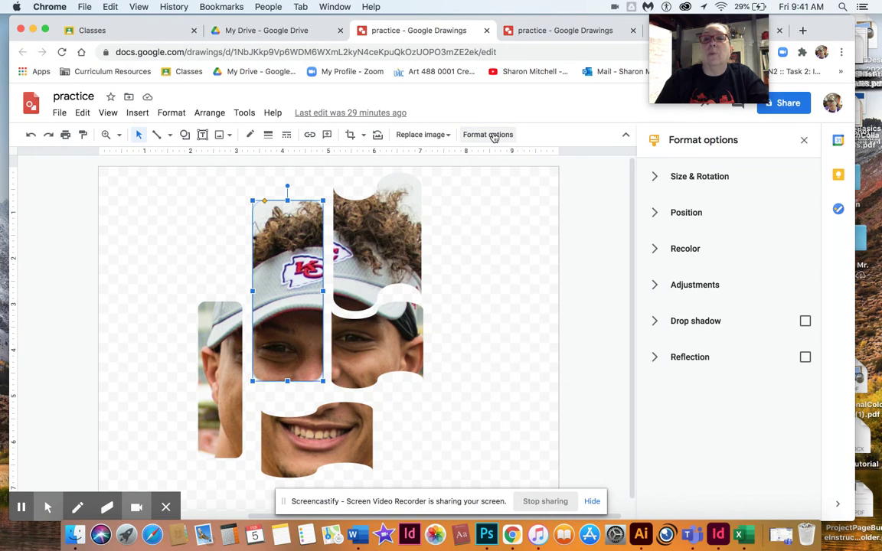
left_click(656, 251)
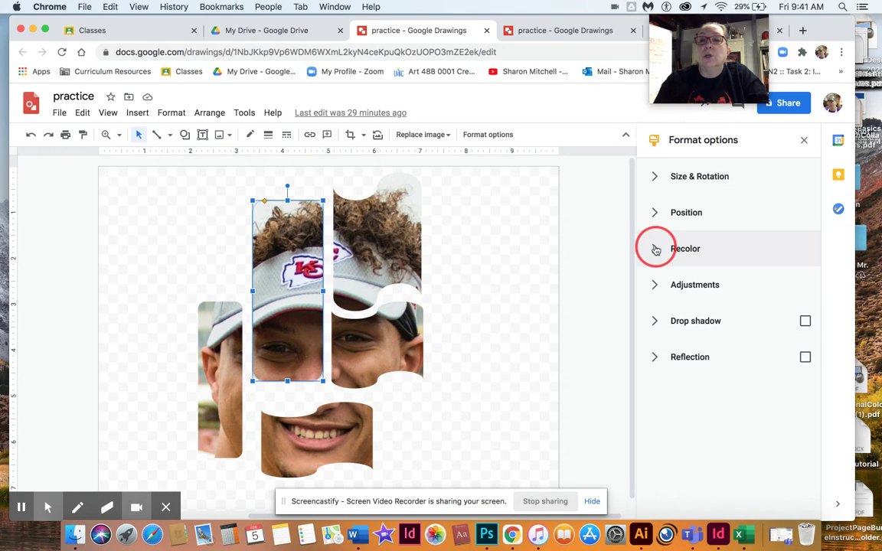
left_click(800, 285)
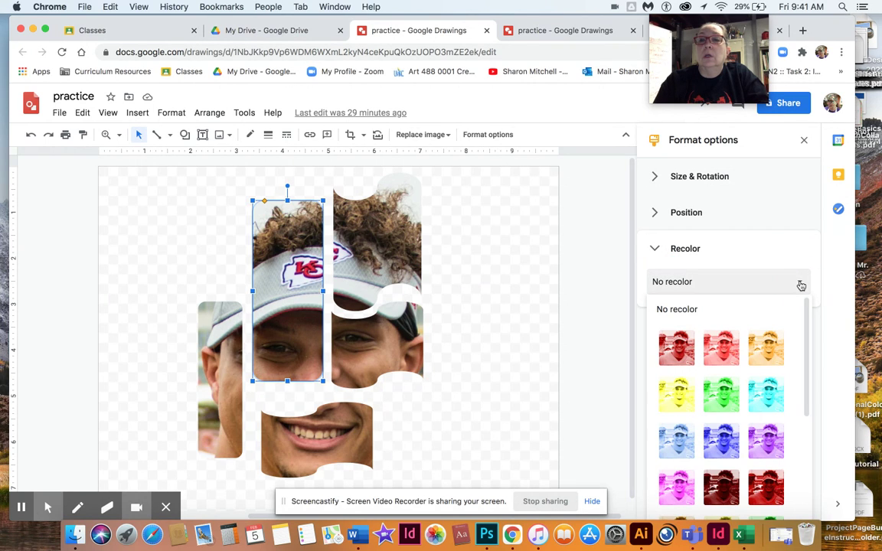
left_click(725, 349)
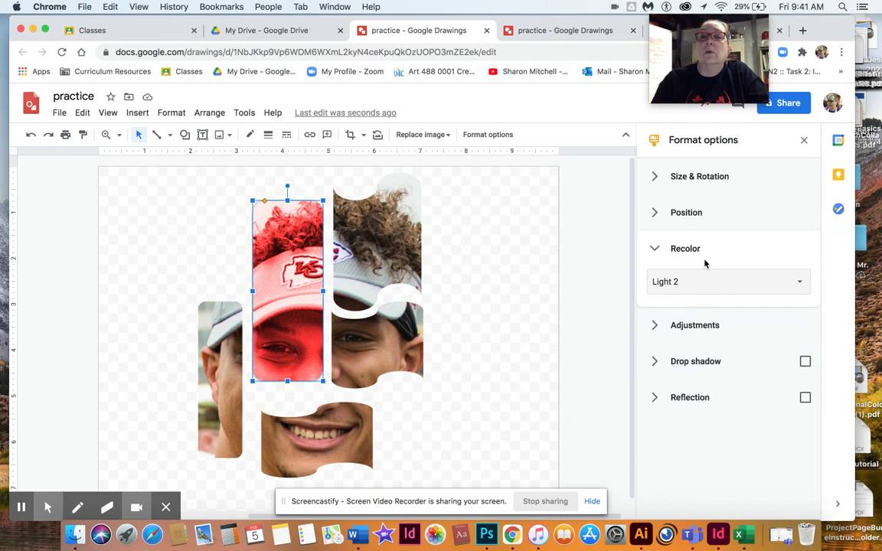
left_click(653, 177)
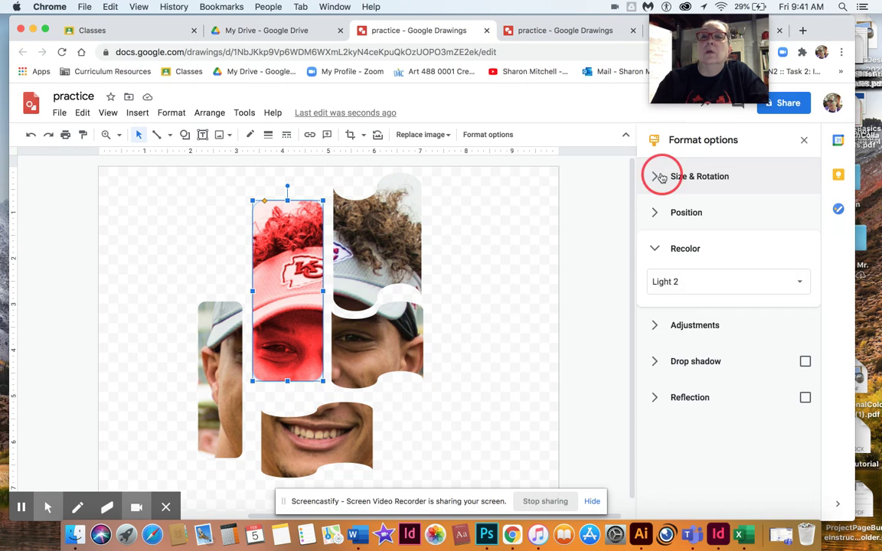
Give the red cap piece a thicker dark border.
scroll(656, 177, "down", 1)
left_click(656, 177)
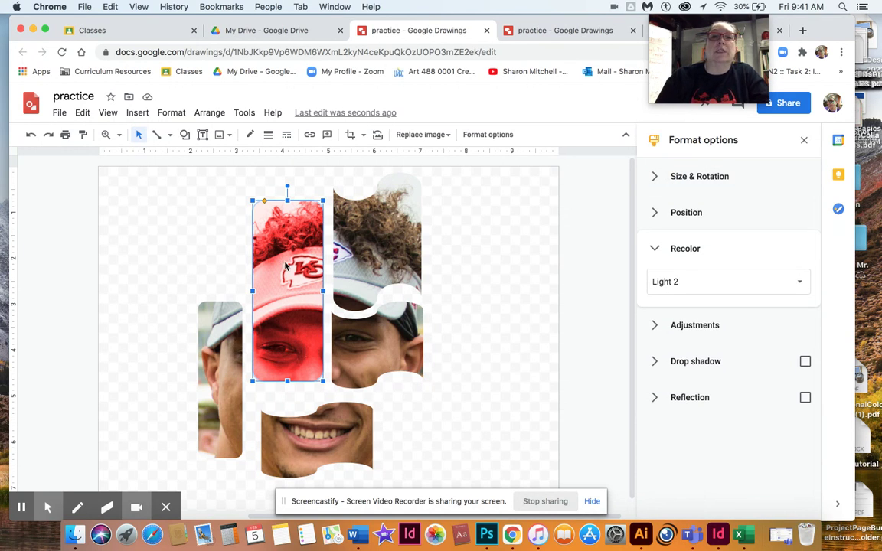
left_click(267, 136)
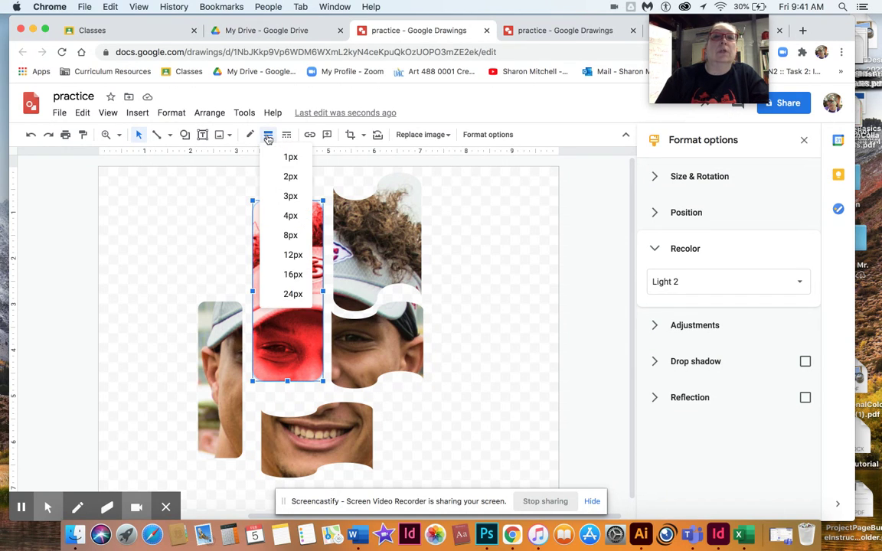
left_click(290, 197)
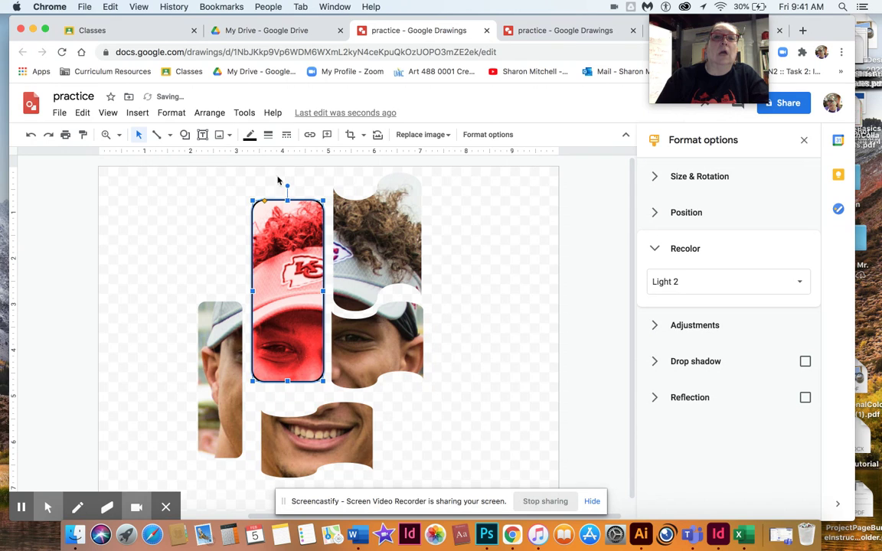
left_click(214, 211)
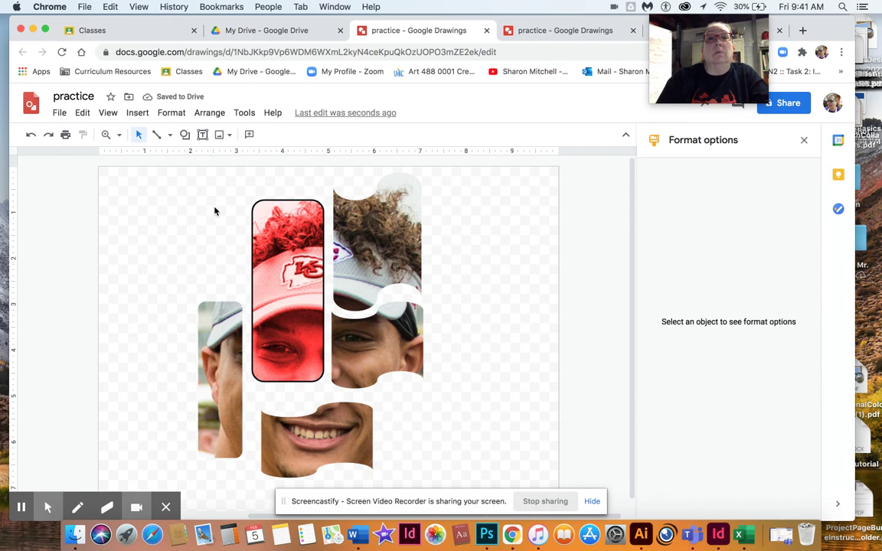
Outline the curly-hair piece with a 3px black border.
left_click(365, 244)
left_click(268, 138)
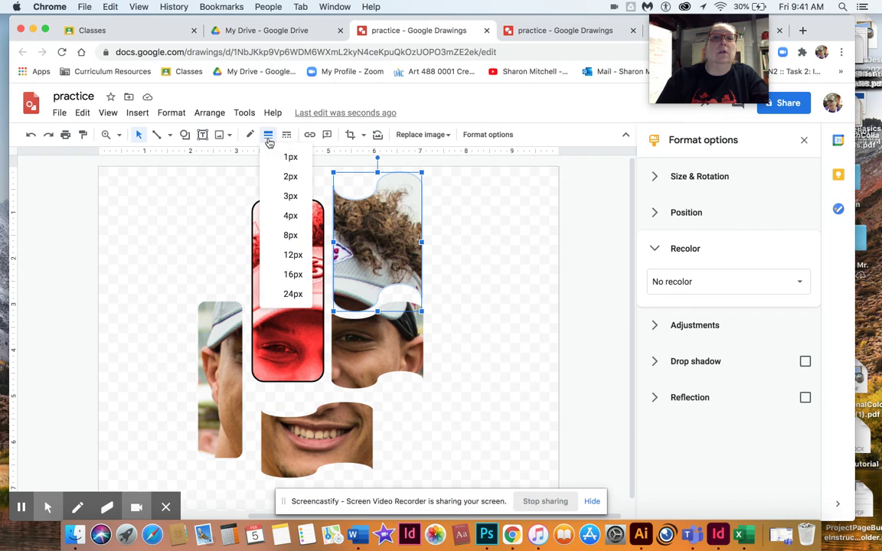
left_click(290, 196)
left_click(214, 186)
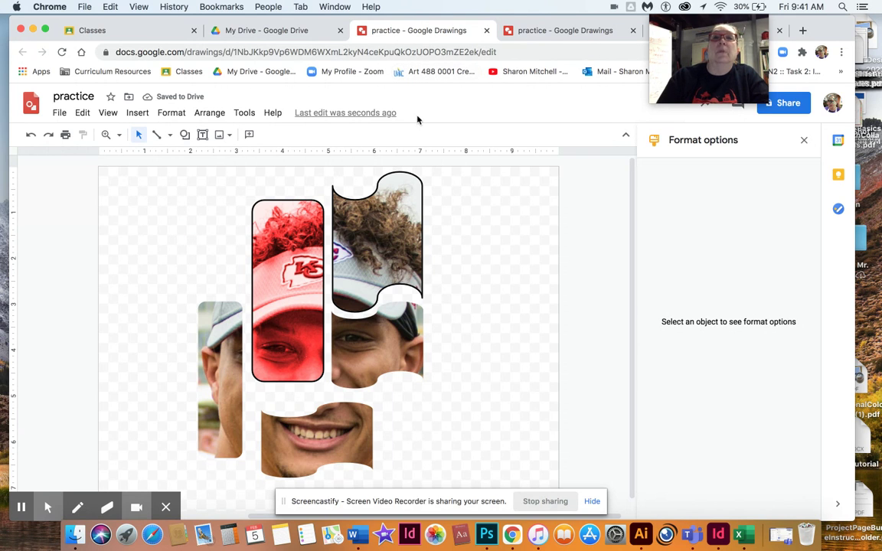
left_click_drag(832, 33, 881, 32)
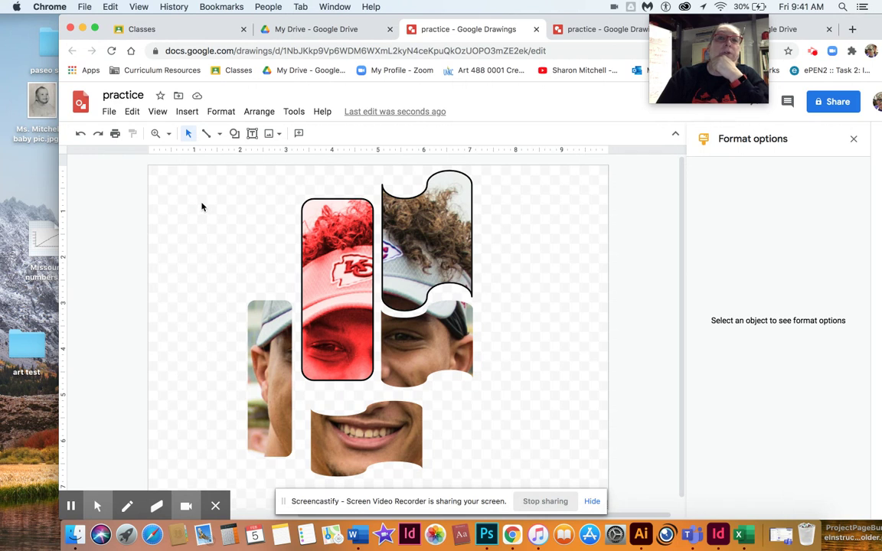
Draw a page-sized rectangle, fill it red, and send it behind the photo pieces.
left_click(234, 134)
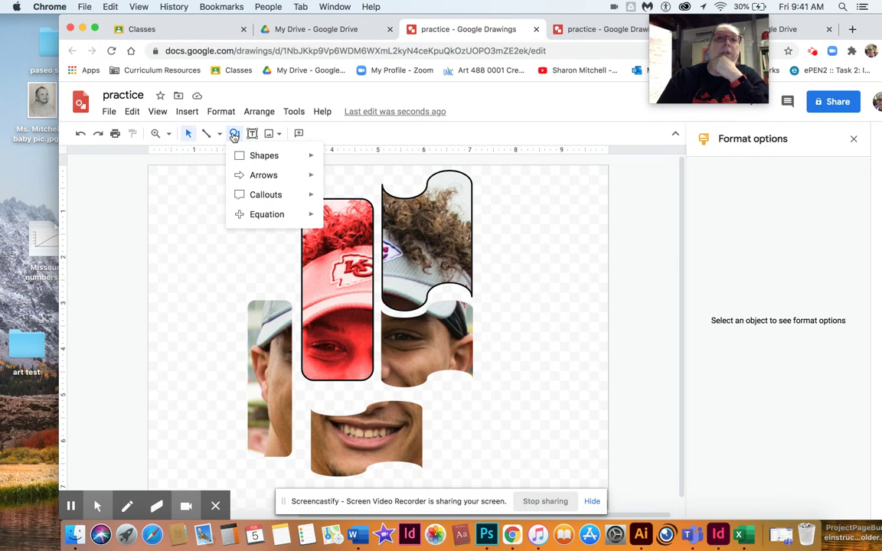
left_click(332, 158)
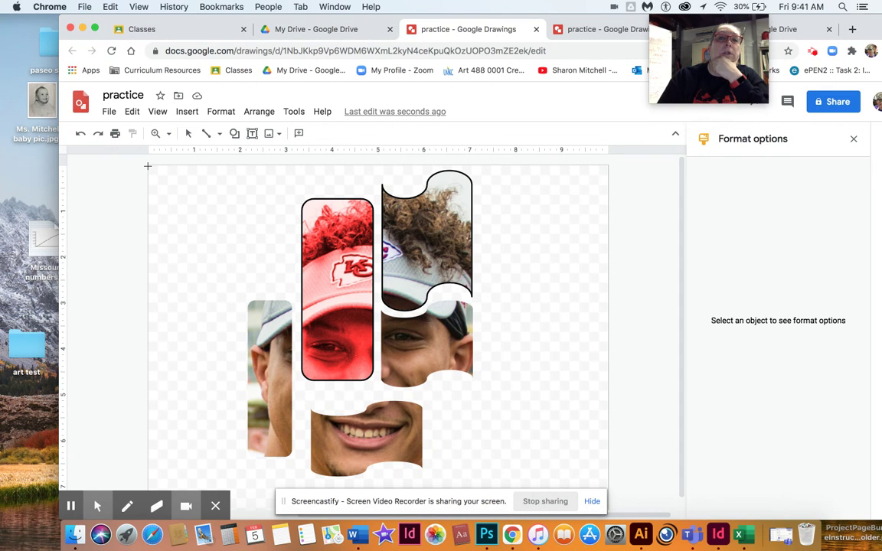
left_click_drag(147, 165, 606, 504)
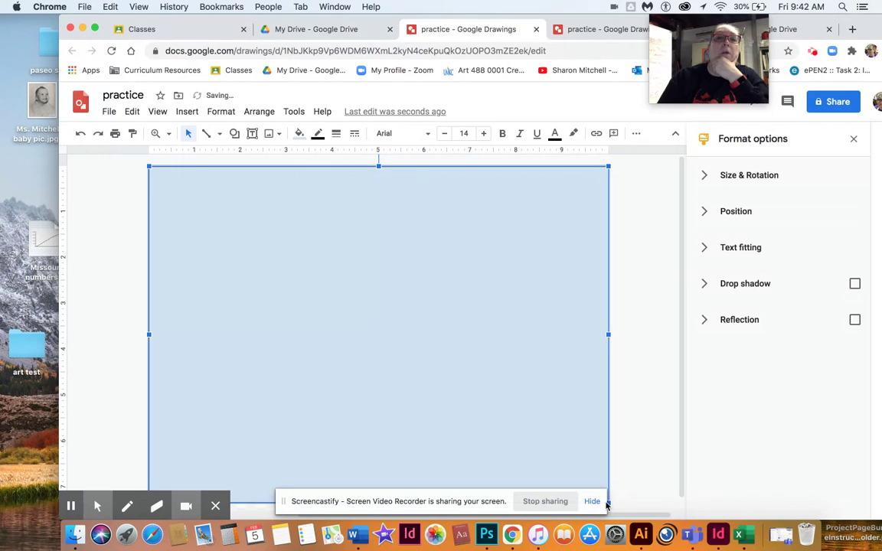
left_click(298, 135)
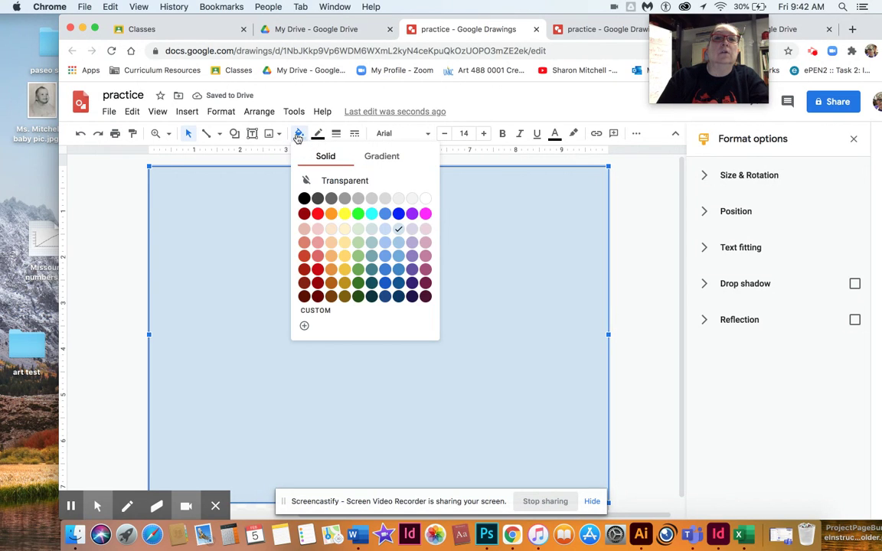
left_click(317, 216)
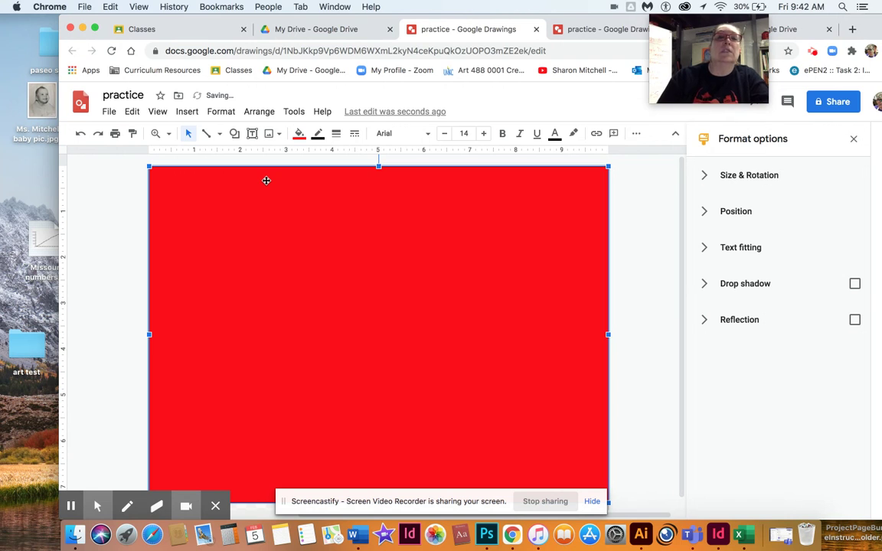
left_click(260, 111)
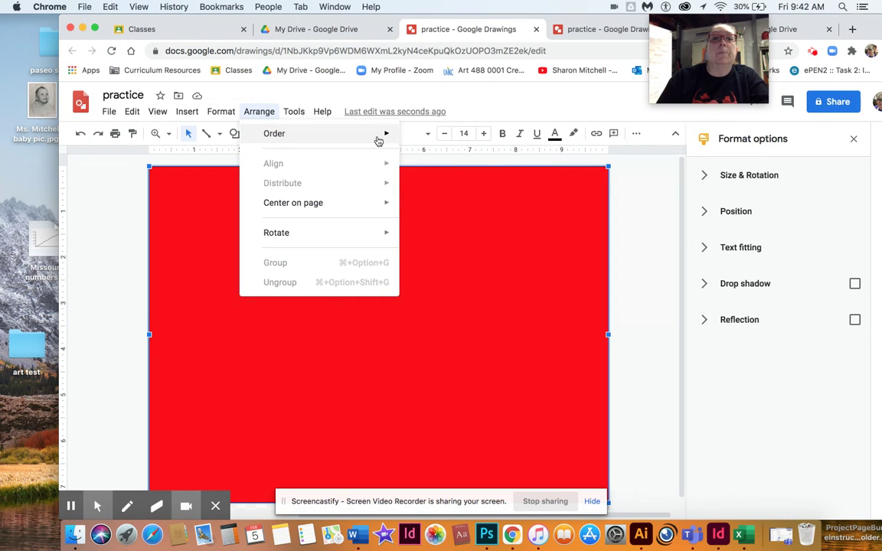
mouse_move(380, 136)
left_click(452, 197)
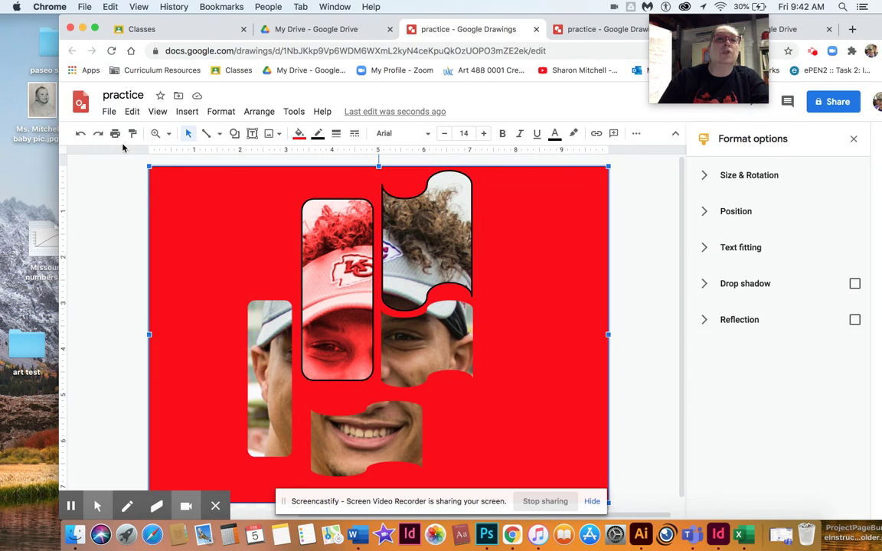
Create a new blank drawing via File > New, then go back to the practice drawing.
left_click(109, 115)
mouse_move(122, 152)
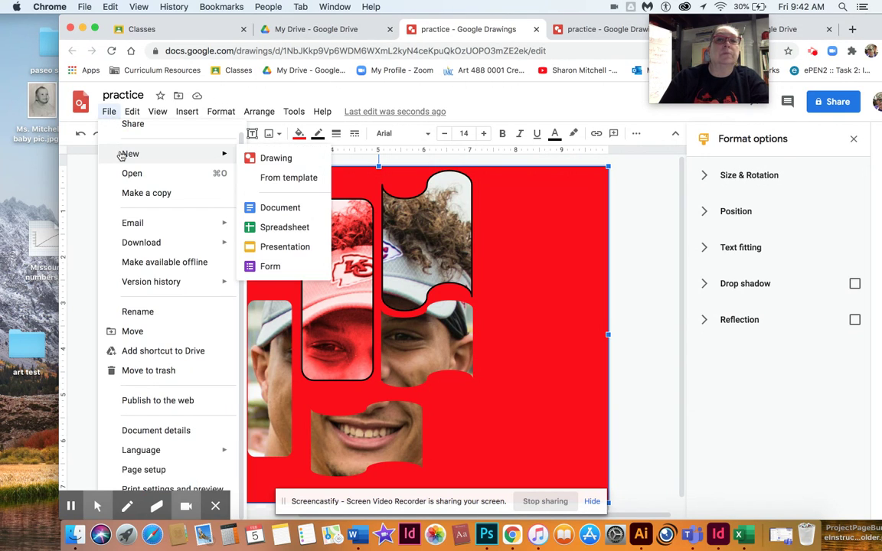
left_click(272, 158)
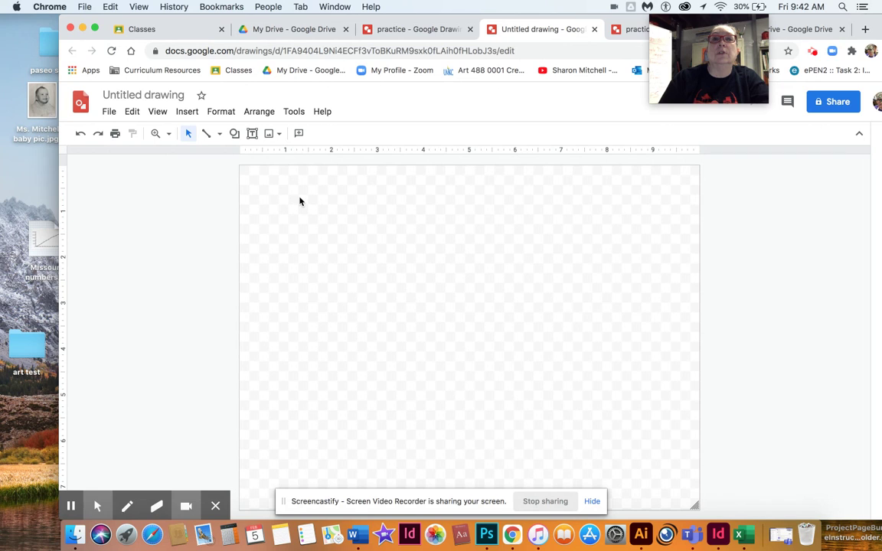
left_click(419, 31)
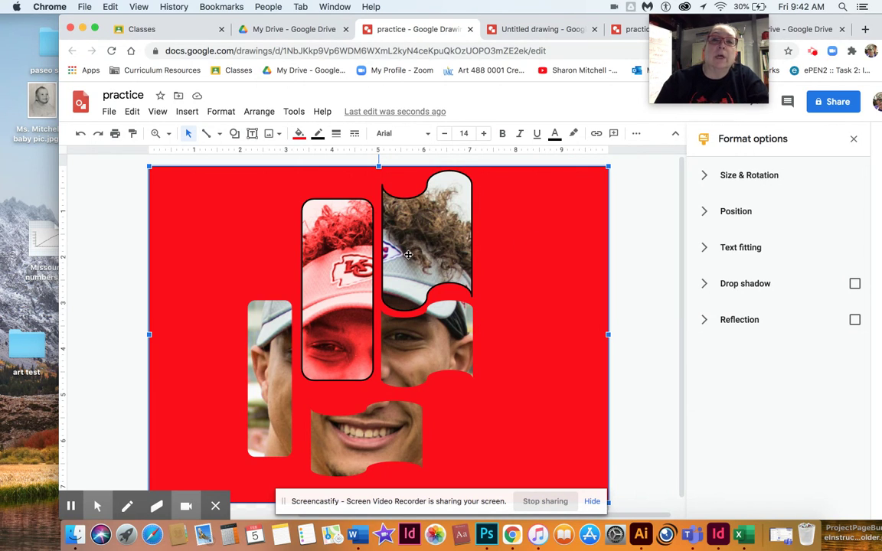
Give the lower-right face piece a 3px black border and deselect it.
left_click(421, 344)
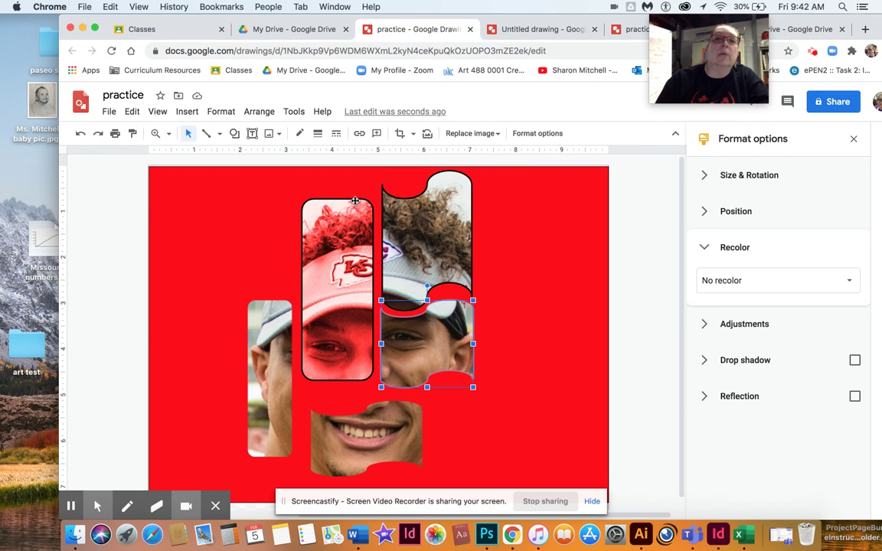
left_click(301, 134)
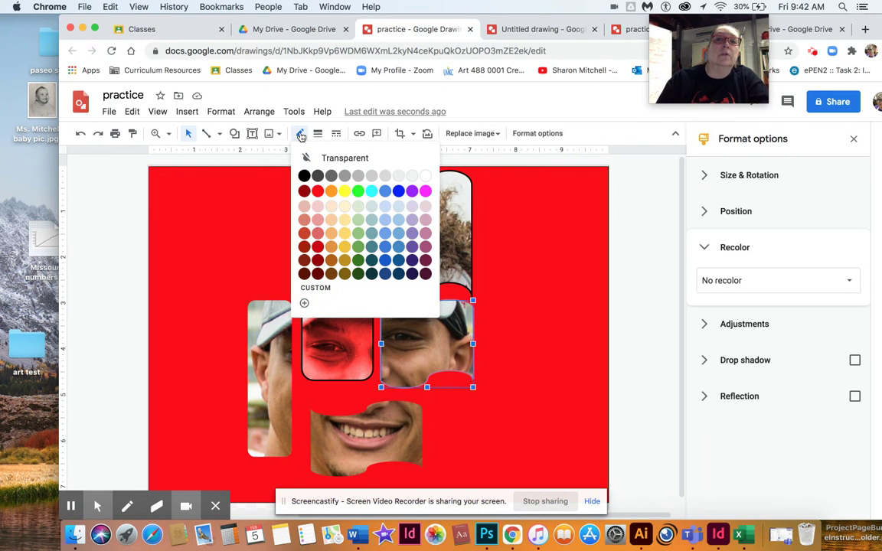
left_click(318, 133)
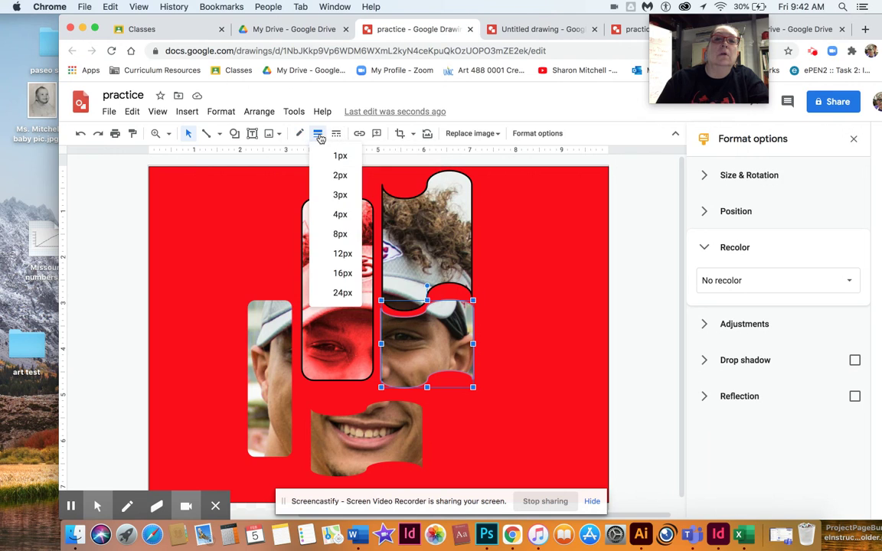
left_click(339, 196)
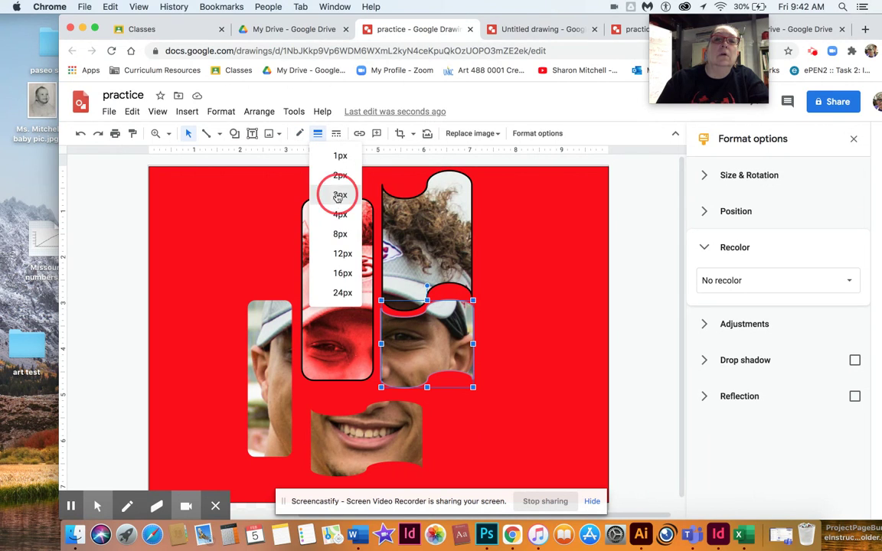
left_click(238, 248)
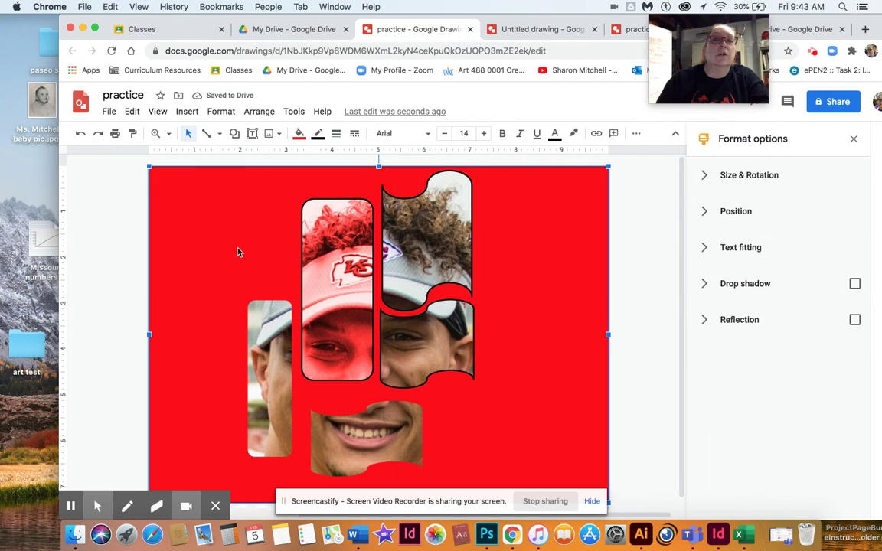